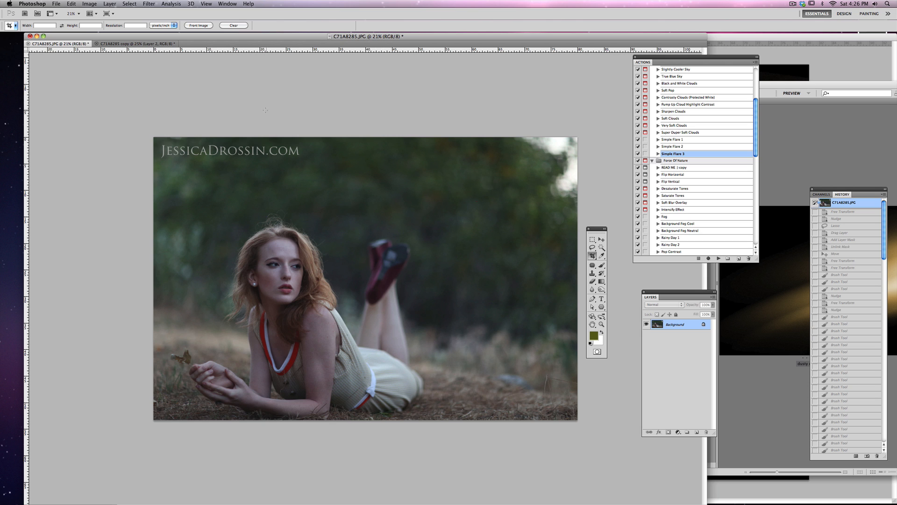
Step: Extend the canvas above the photo to a height of 69 inches, anchored at the bottom centre, with a white extension color
click(92, 3)
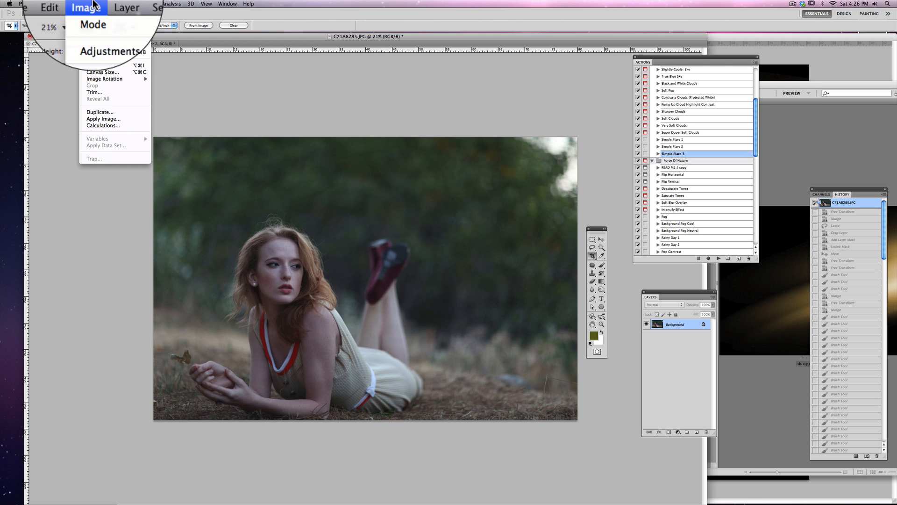
click(100, 72)
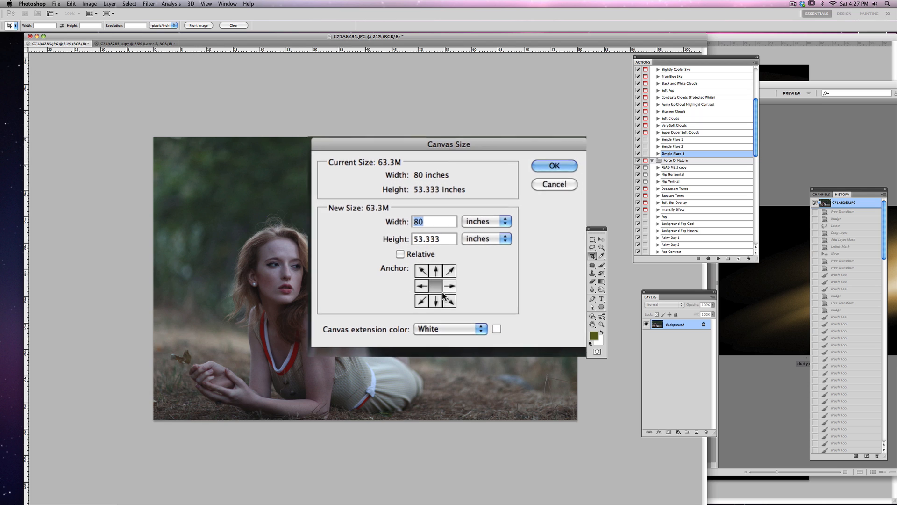
click(434, 307)
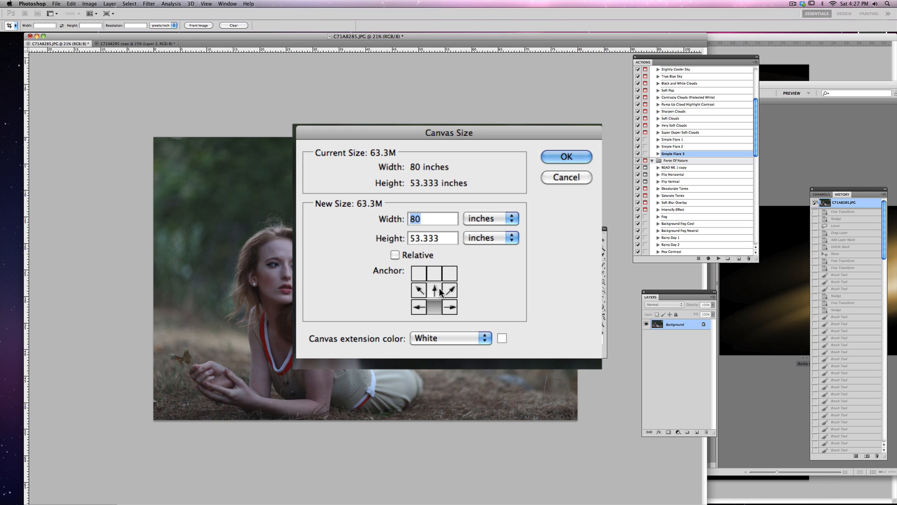
click(435, 337)
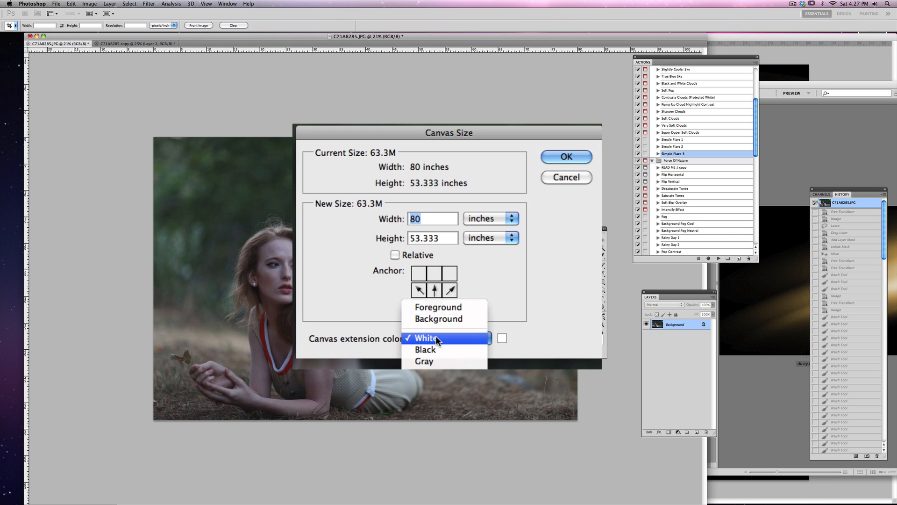
click(435, 337)
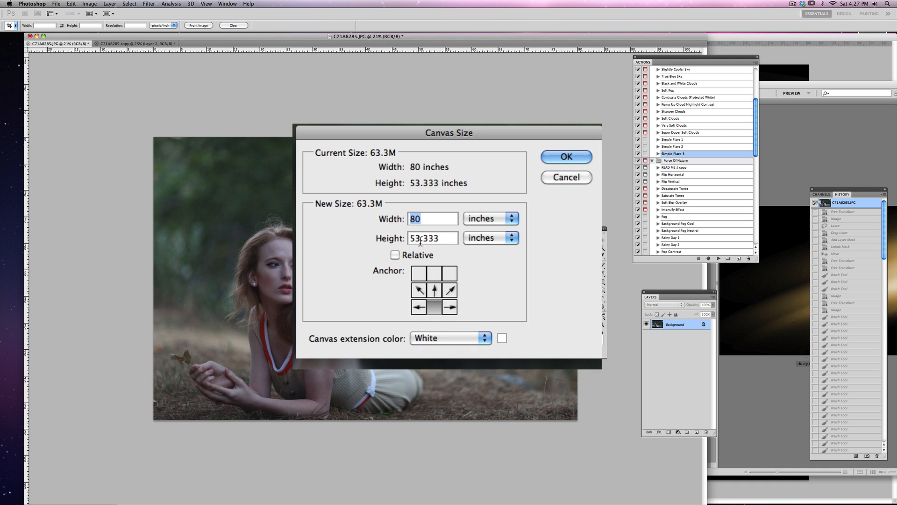
key(Tab)
text(69)
click(515, 196)
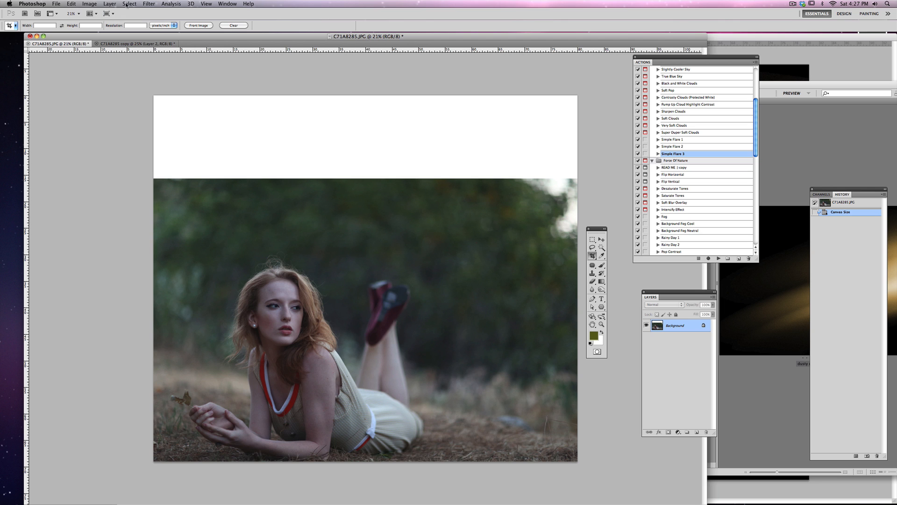
Step: Extend the canvas below the photo to a height of 73.5 inches, anchored at the top centre
click(89, 4)
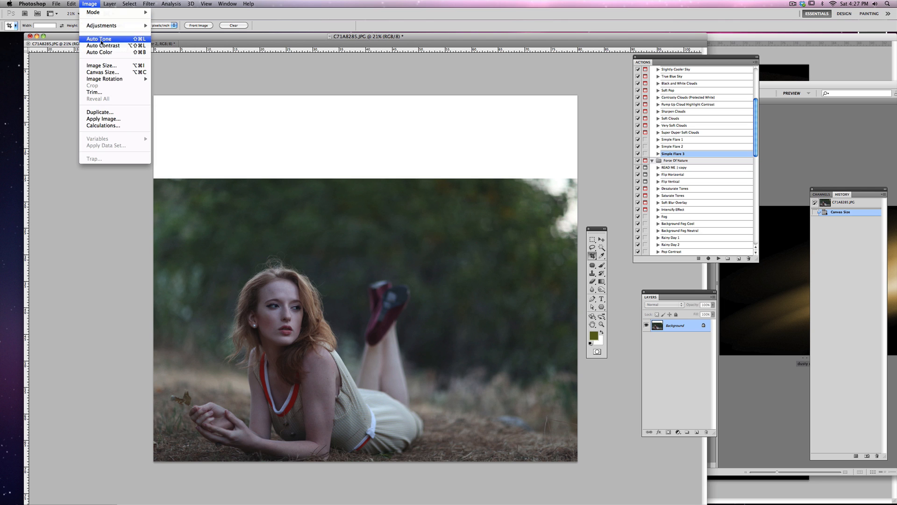
mouse_move(100, 29)
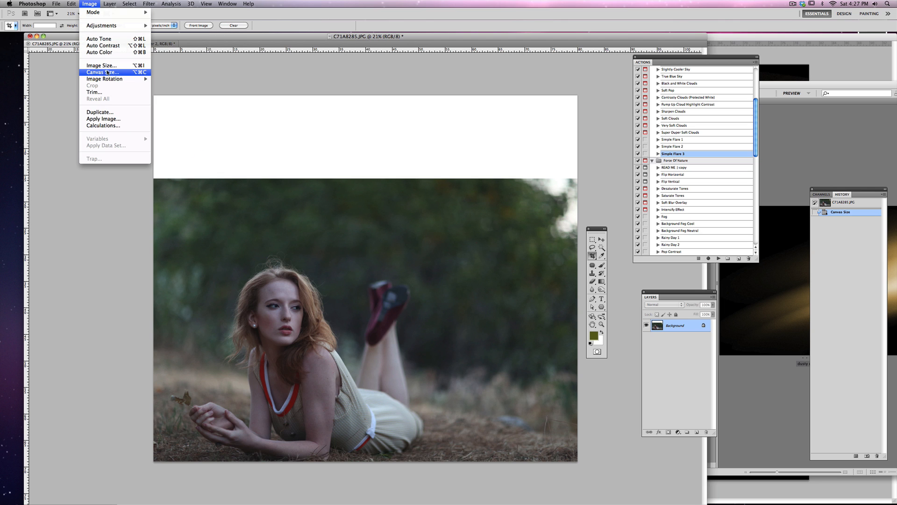
click(108, 72)
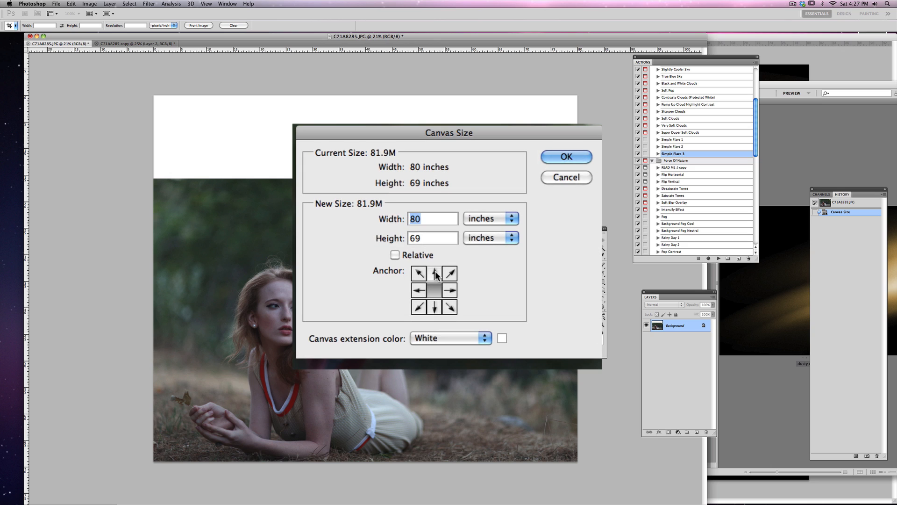
click(435, 274)
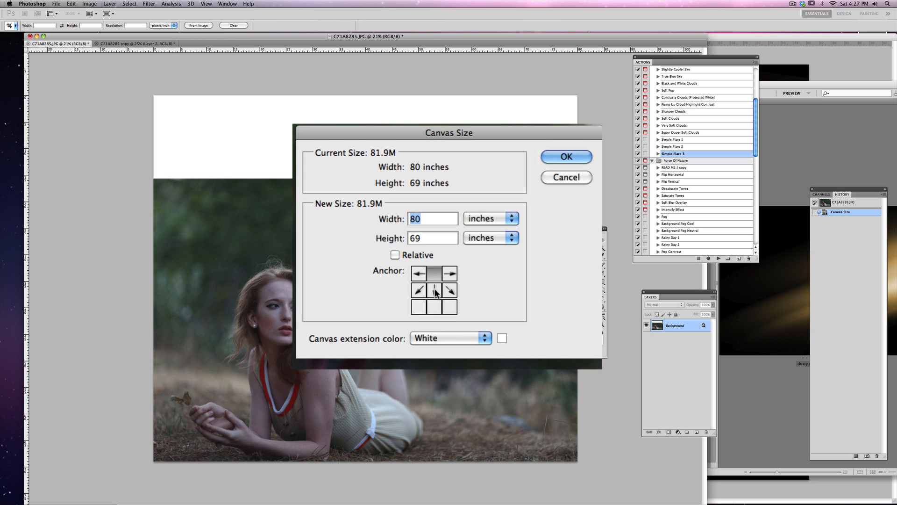
double_click(416, 239)
text(73.5)
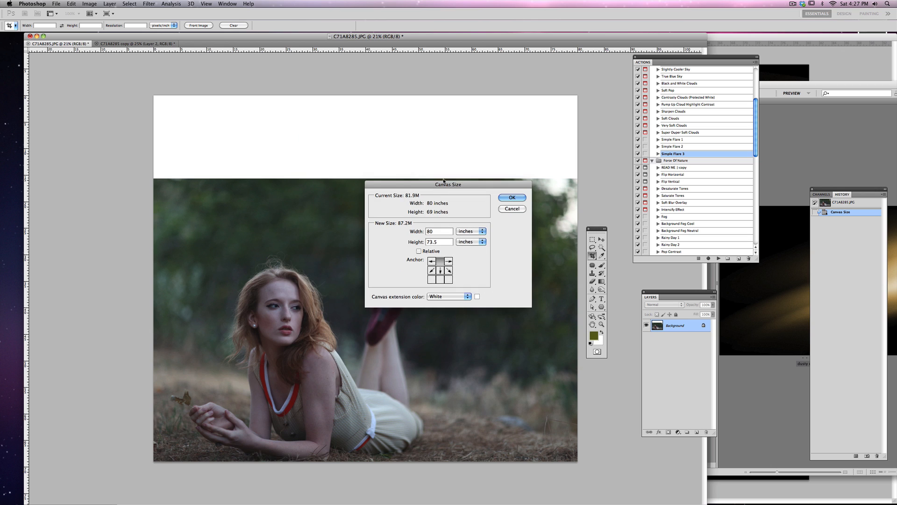
click(514, 197)
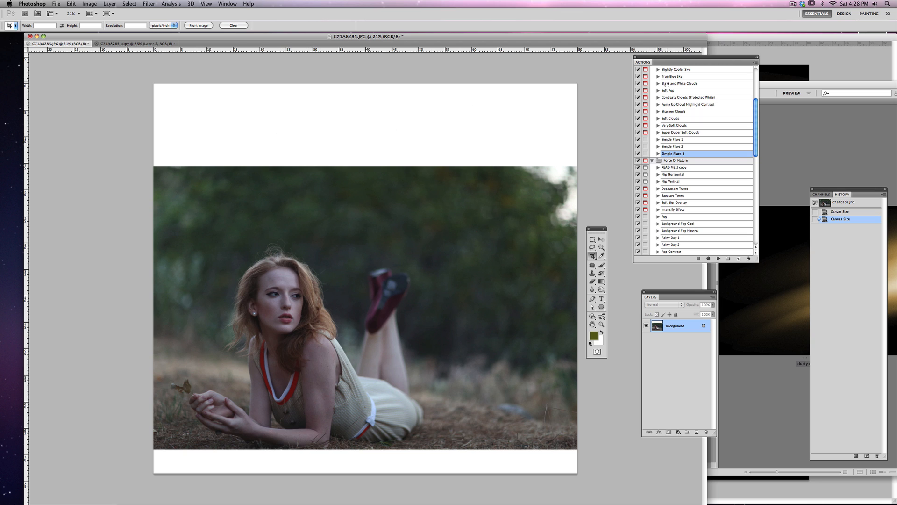
Step: Open Green Grass.png from the Grass folder in Adobe Bridge and bring it into the portrait as a new layer
click(832, 67)
double_click(661, 219)
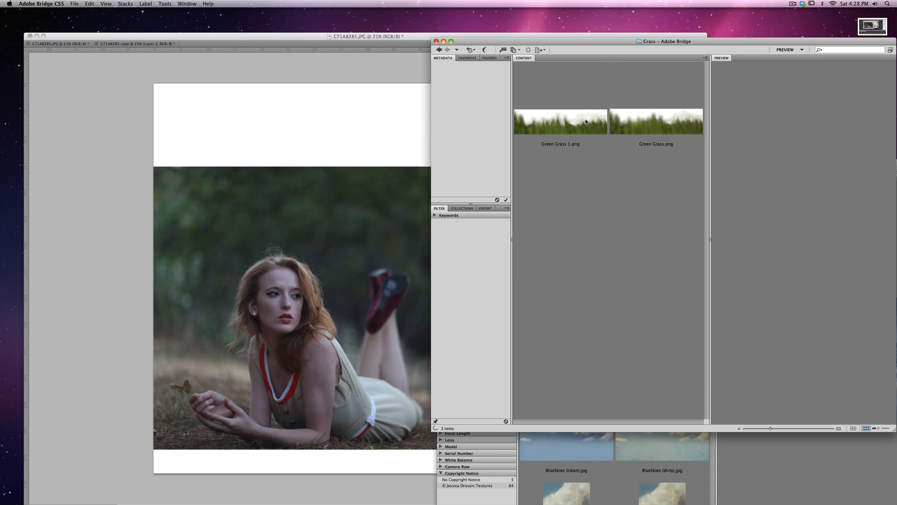
click(655, 123)
drag(655, 122, 455, 485)
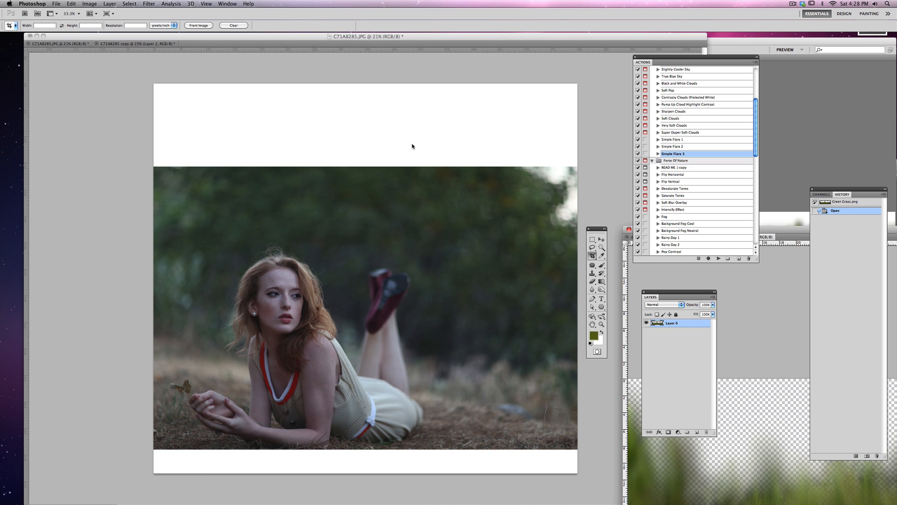
click(601, 239)
drag(600, 379, 341, 370)
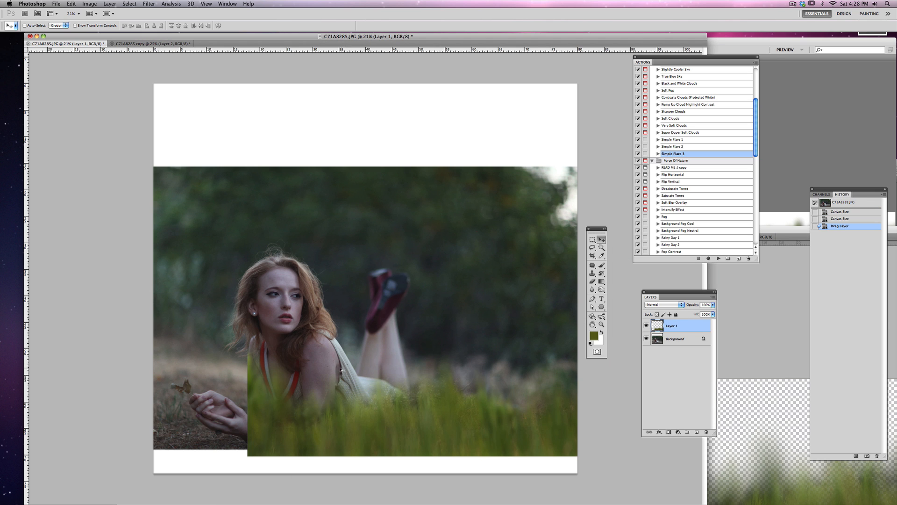
Step: Move the grass layer down to the canvas's bottom edge, scale it to about 104% to span the full width, and nudge it up slightly
drag(336, 411, 232, 428)
key(ctrl+t)
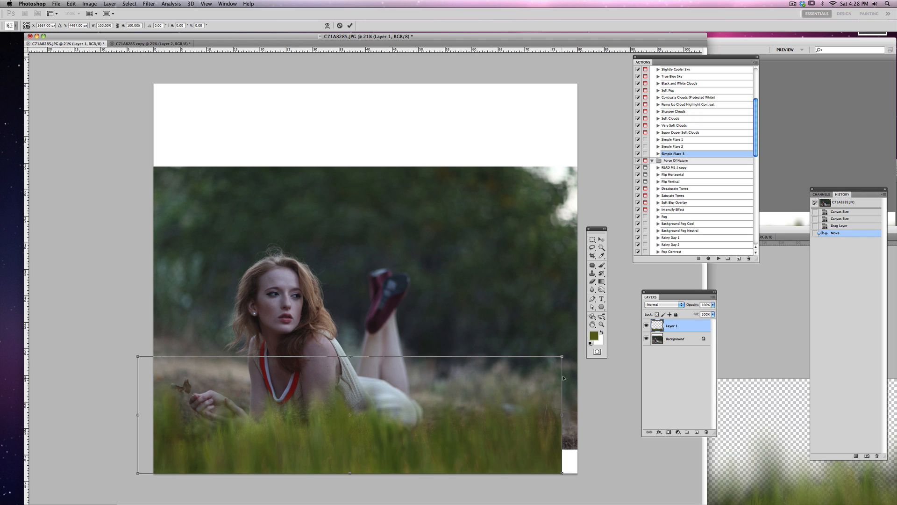
drag(563, 355, 580, 348)
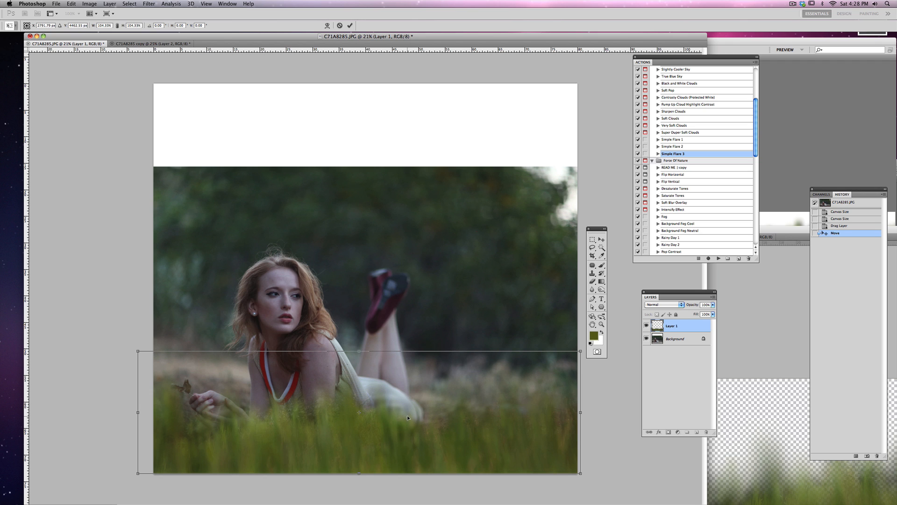
key(Return)
key(Up)
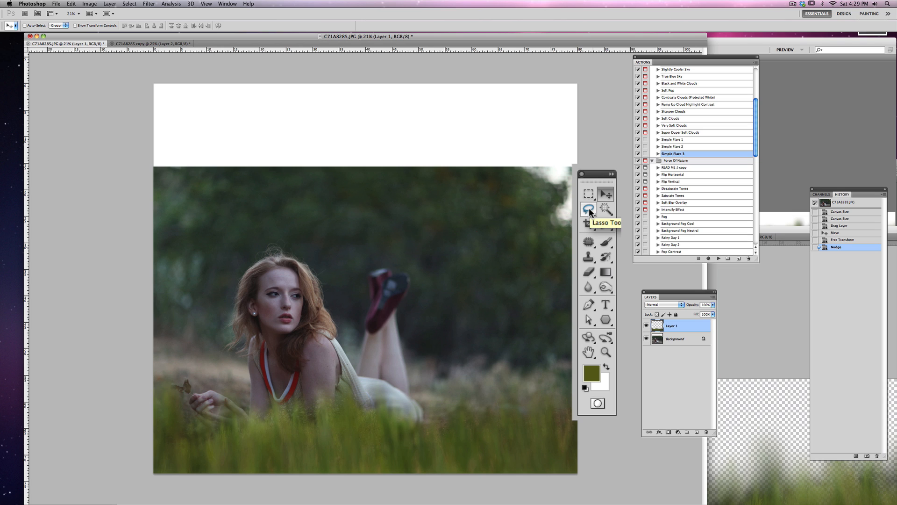
Step: Lasso the background above the field line, tracing around the woman's hair and raised feet and up into the white area above
click(588, 206)
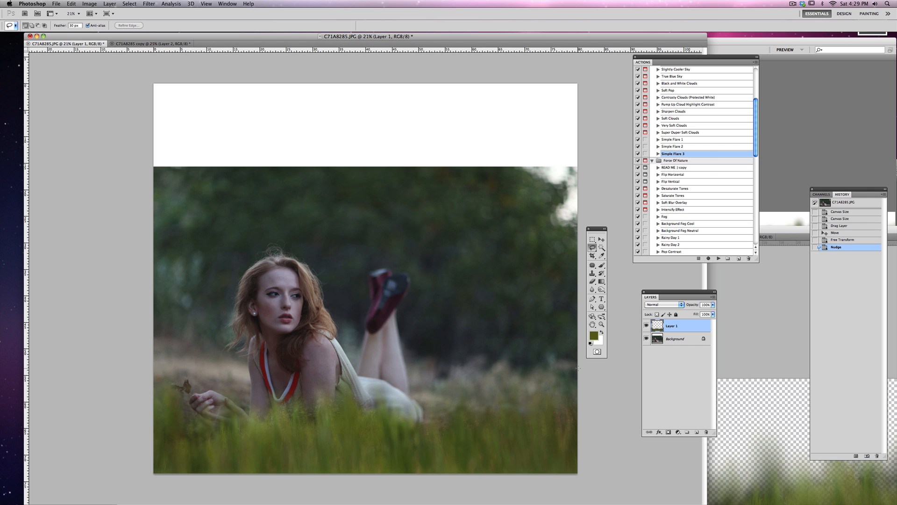
drag(579, 369, 548, 367)
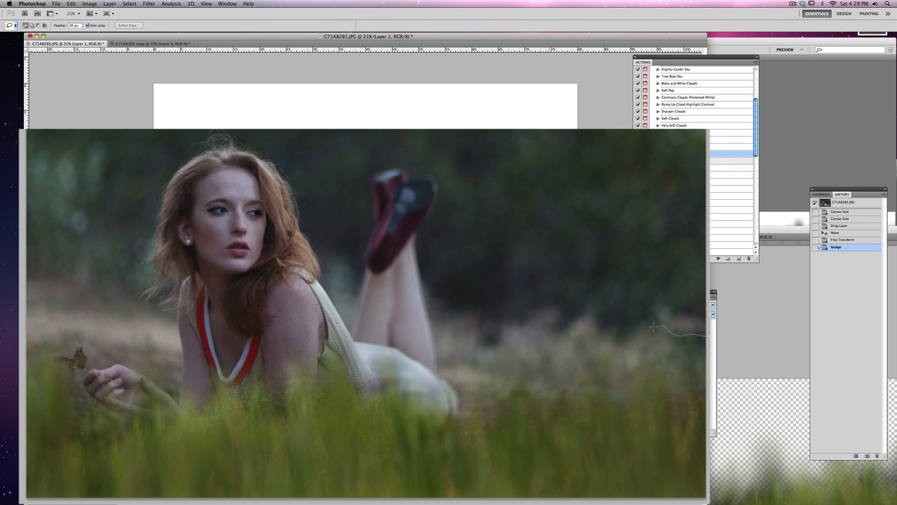
mouse_move(654, 327)
mouse_down()
mouse_move(613, 340)
mouse_move(585, 321)
mouse_move(561, 340)
mouse_move(549, 336)
mouse_move(552, 322)
mouse_move(535, 322)
mouse_move(507, 327)
mouse_move(505, 346)
mouse_move(482, 349)
mouse_move(474, 327)
mouse_move(422, 297)
mouse_move(415, 246)
mouse_move(436, 180)
mouse_move(389, 169)
mouse_move(374, 177)
mouse_move(365, 279)
mouse_move(346, 310)
mouse_move(308, 253)
mouse_move(287, 178)
mouse_move(215, 148)
mouse_move(189, 160)
mouse_move(160, 201)
mouse_move(153, 302)
mouse_move(172, 280)
mouse_move(166, 299)
mouse_move(181, 333)
mouse_move(167, 311)
mouse_move(179, 323)
mouse_move(69, 317)
mouse_up()
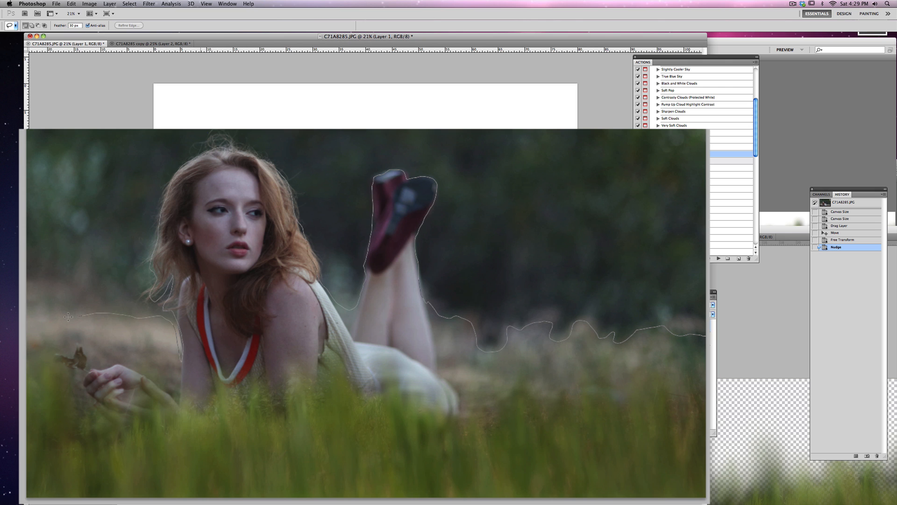
mouse_move(149, 327)
mouse_down()
mouse_move(149, 211)
mouse_move(201, 132)
mouse_move(469, 121)
mouse_move(606, 179)
mouse_move(601, 374)
mouse_move(598, 215)
mouse_up()
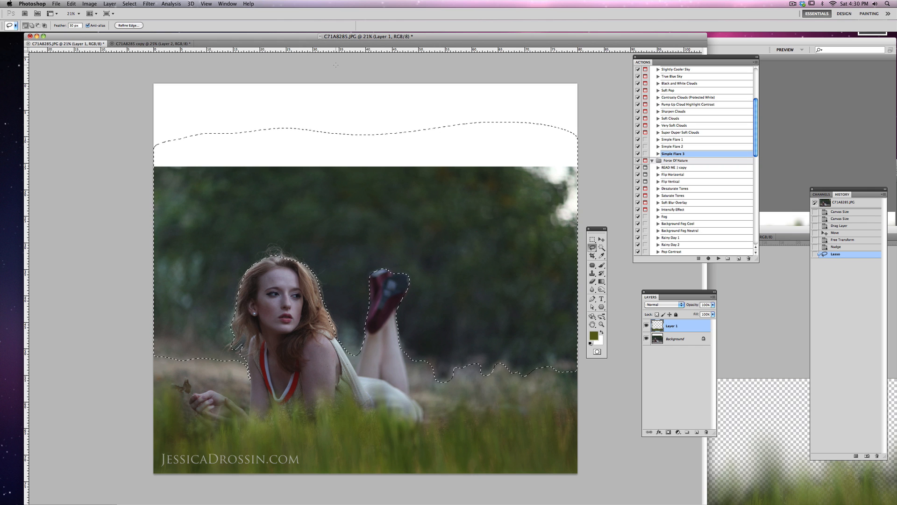
Step: Switch to Adobe Bridge and open Billows (dirty).jpg from the JD Cloud Overlay Bundle Pack folder
click(802, 50)
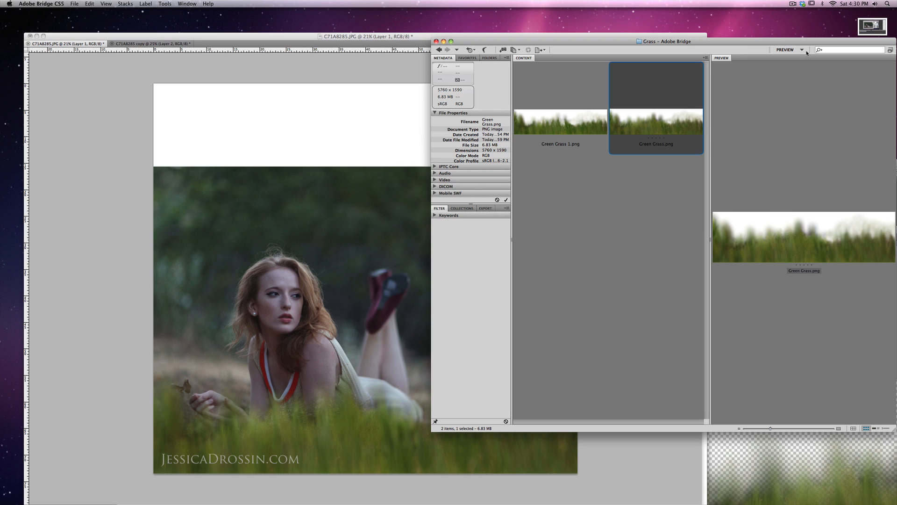
drag(801, 47, 813, 227)
click(807, 198)
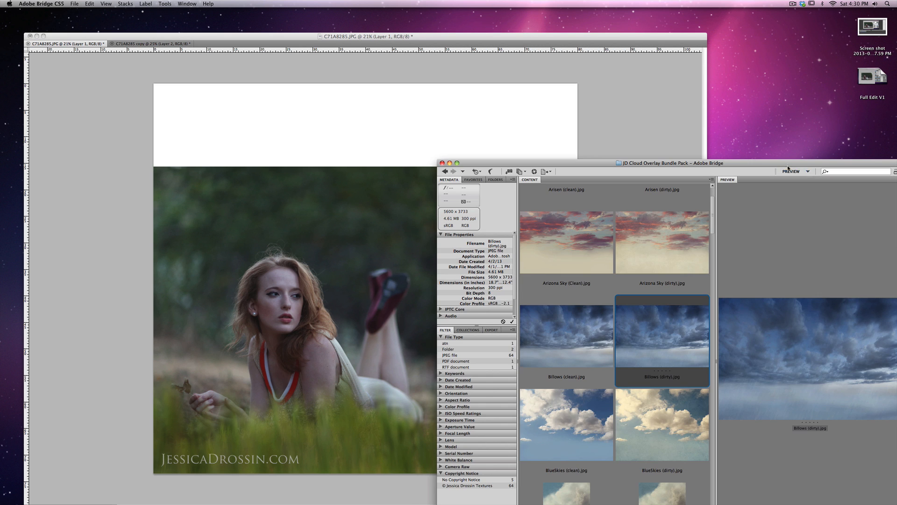
drag(791, 163, 797, 44)
key(space)
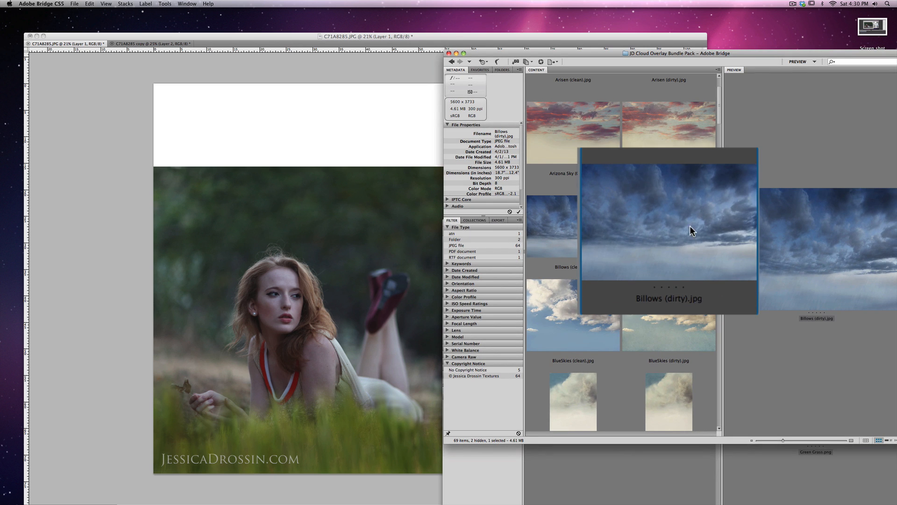
double_click(679, 226)
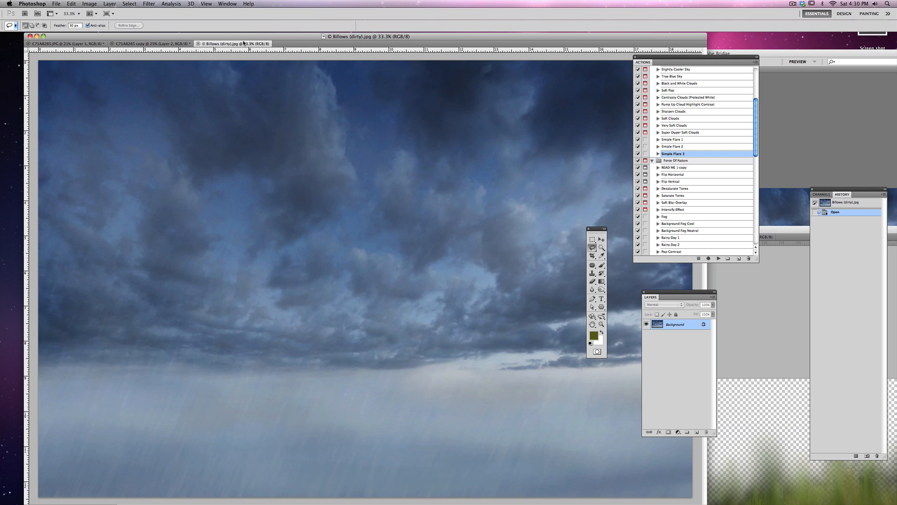
Step: Float the Billows (dirty).jpg document in its own window and bring the clouds into the portrait as a new layer
mouse_move(245, 44)
mouse_down()
mouse_move(425, 137)
mouse_move(261, 39)
mouse_up()
click(602, 240)
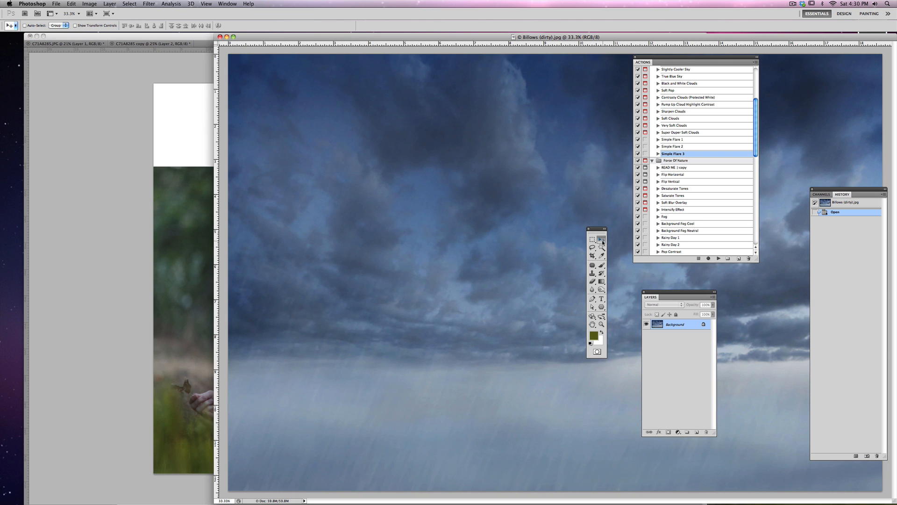
drag(198, 236, 227, 231)
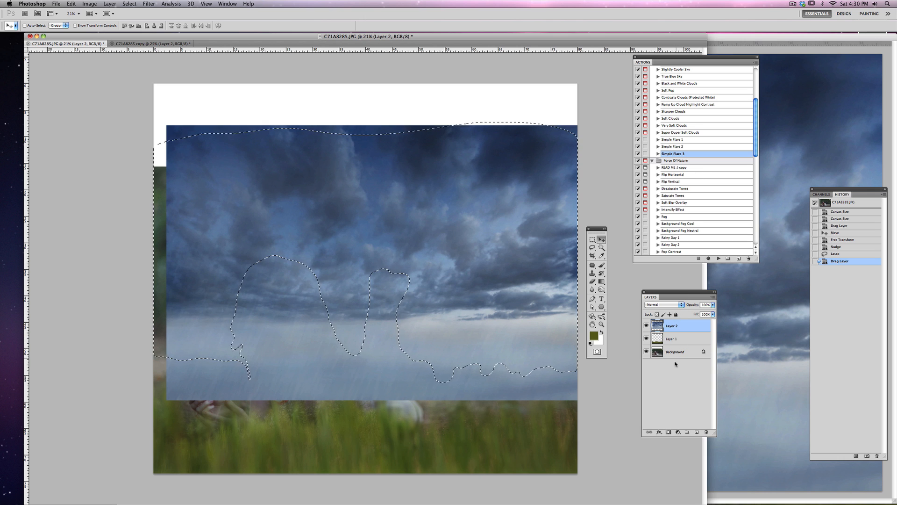
Step: Mask the cloud layer with the lasso selection, unlink the mask, and shift only the clouds to centre them over the photo
click(668, 432)
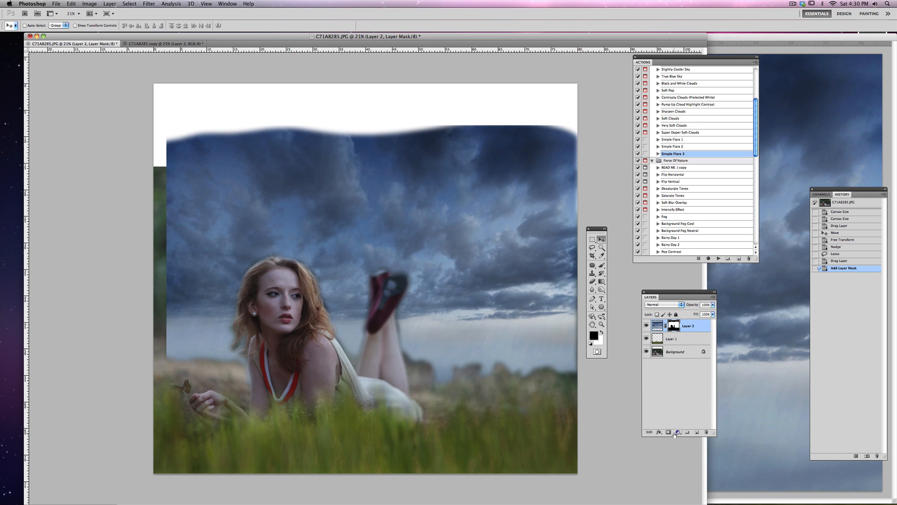
click(665, 325)
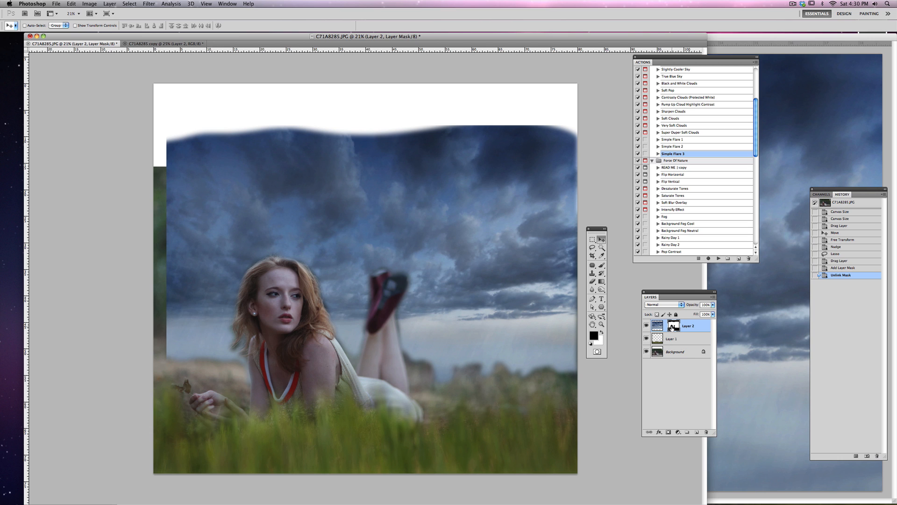
click(658, 326)
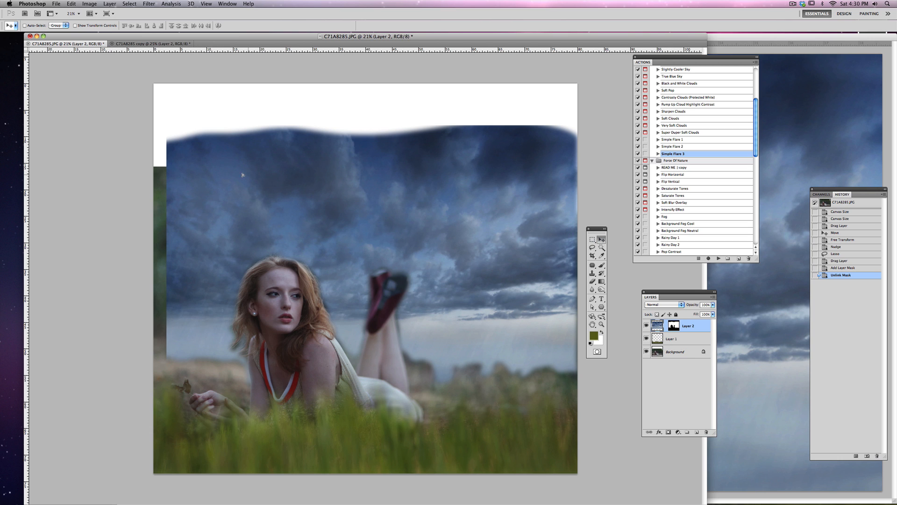
mouse_move(243, 175)
mouse_down()
mouse_move(240, 163)
mouse_move(242, 183)
mouse_move(243, 167)
mouse_up()
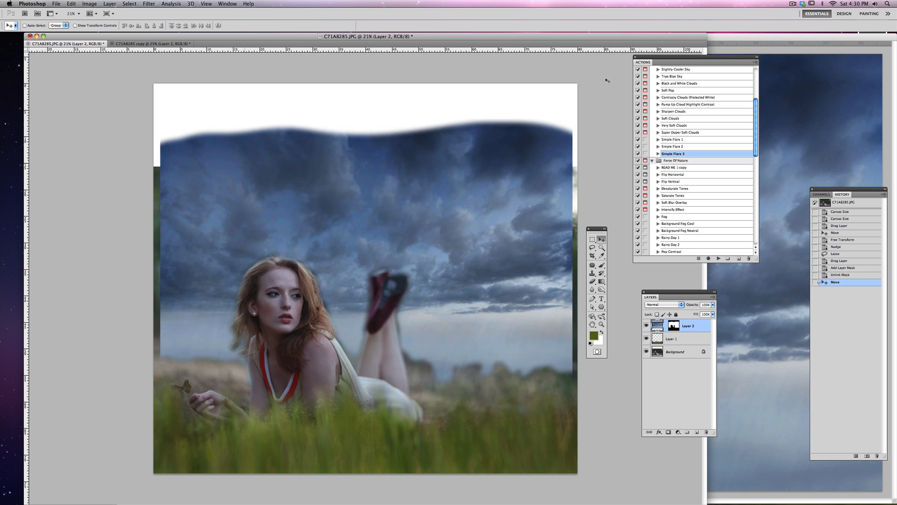
Step: Run the Slightly Bigger Clouds action on the cloud layer so the sky spans the photo's width
drag(758, 145, 753, 121)
click(685, 91)
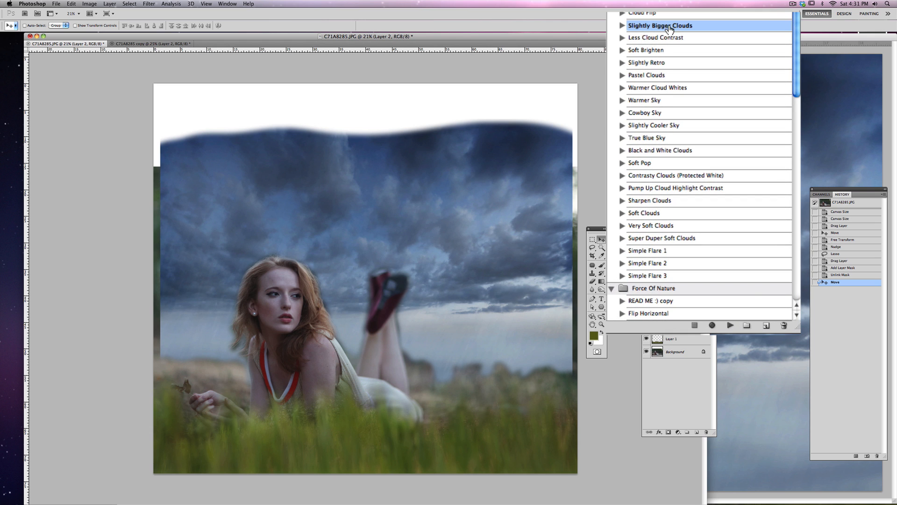
click(719, 258)
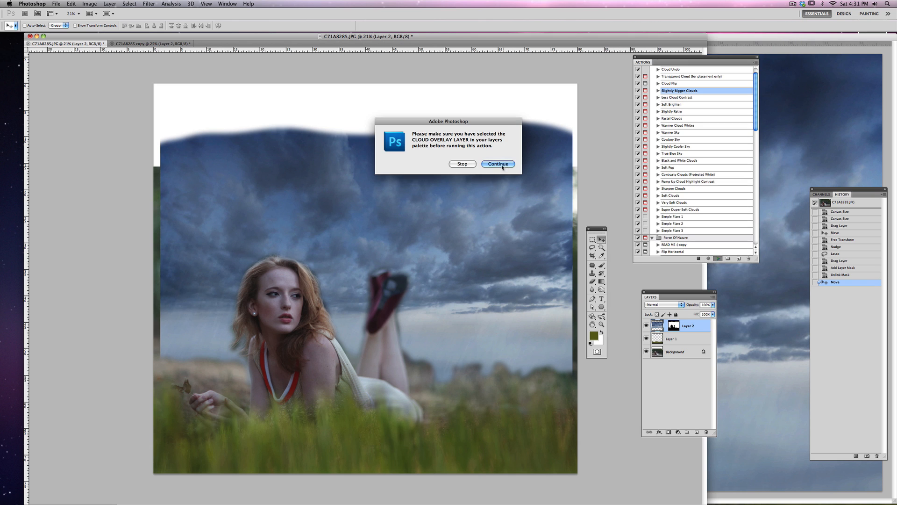
click(498, 164)
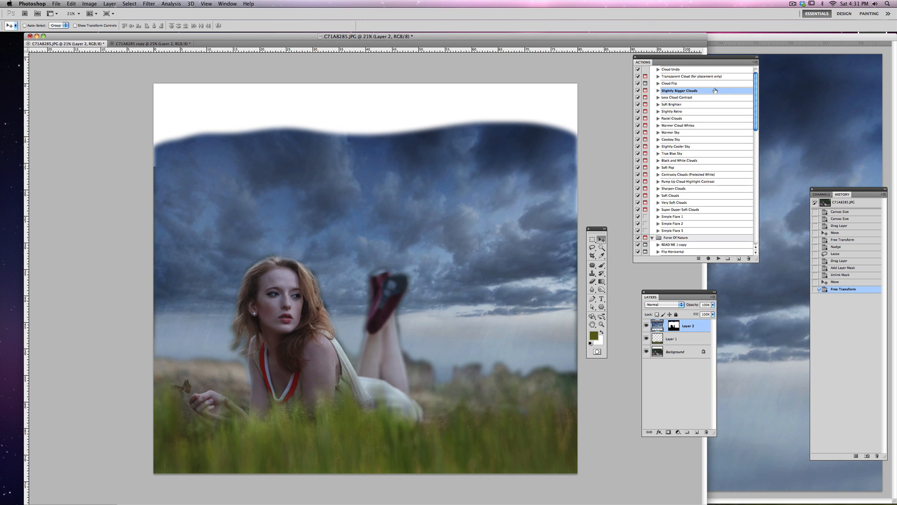
Step: Run the Slightly Bigger Clouds action on the cloud layer once more
click(718, 258)
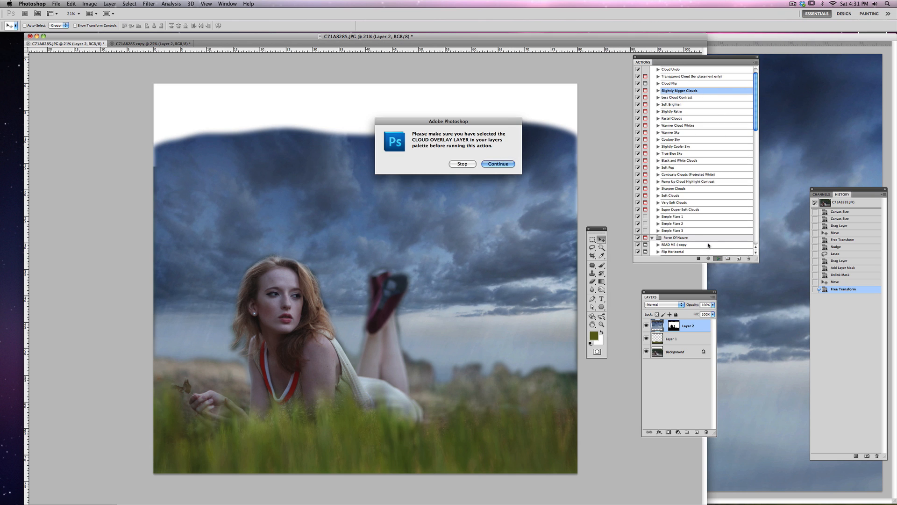
click(498, 163)
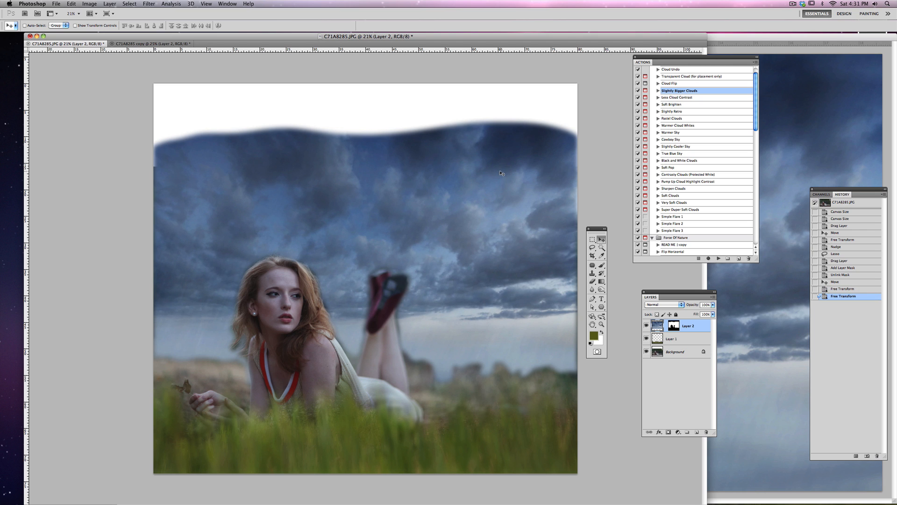
Step: Target Layer 2's mask and set up a larger soft brush with 0% hardness, 100% opacity and 100% flow
click(673, 326)
click(602, 265)
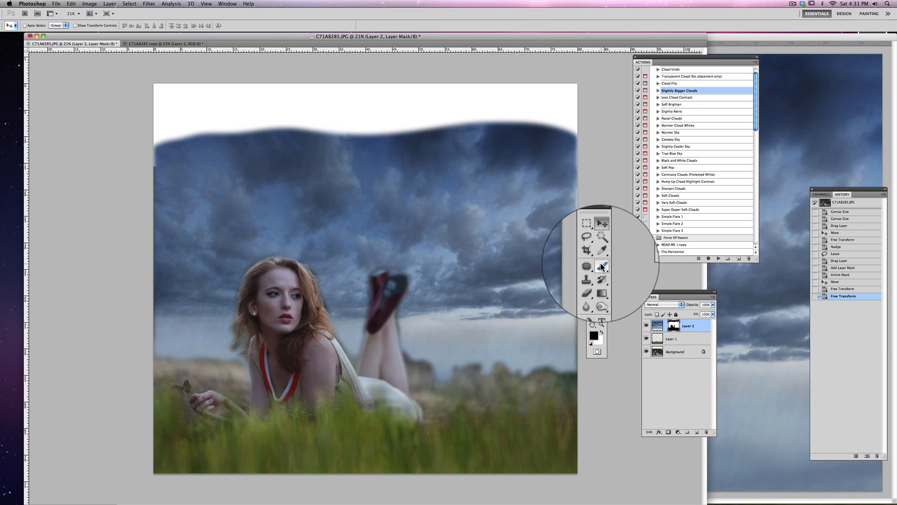
click(135, 27)
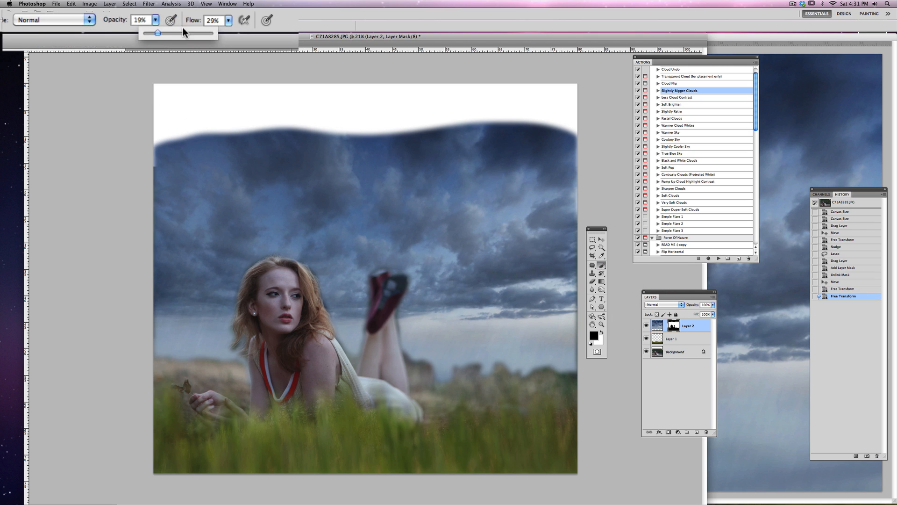
drag(138, 31, 169, 31)
click(174, 27)
click(228, 22)
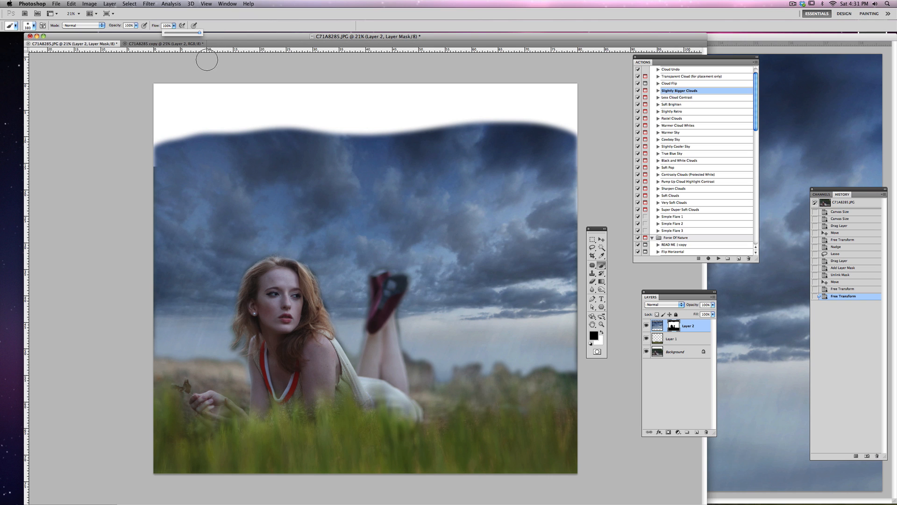
click(34, 27)
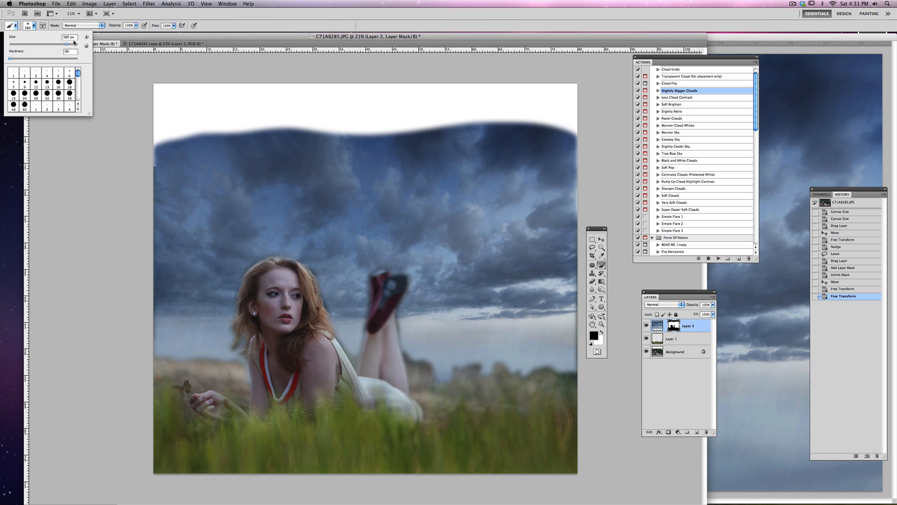
Step: Paint white on the cloud mask across the upper sky and along the photo's left side to reveal the hidden clouds
mouse_move(164, 87)
mouse_down()
mouse_move(153, 167)
mouse_move(149, 116)
mouse_up()
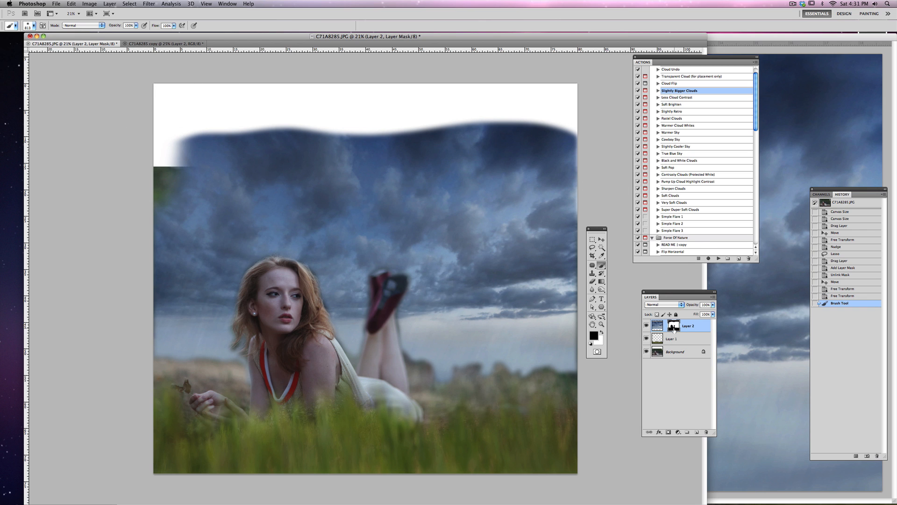
key(x)
mouse_move(155, 141)
mouse_down()
mouse_move(158, 179)
mouse_move(160, 116)
mouse_move(163, 140)
mouse_move(200, 89)
mouse_move(234, 128)
mouse_move(289, 85)
mouse_move(364, 99)
mouse_move(379, 133)
mouse_move(386, 110)
mouse_move(445, 134)
mouse_move(401, 141)
mouse_move(503, 107)
mouse_move(560, 124)
mouse_move(559, 218)
mouse_up()
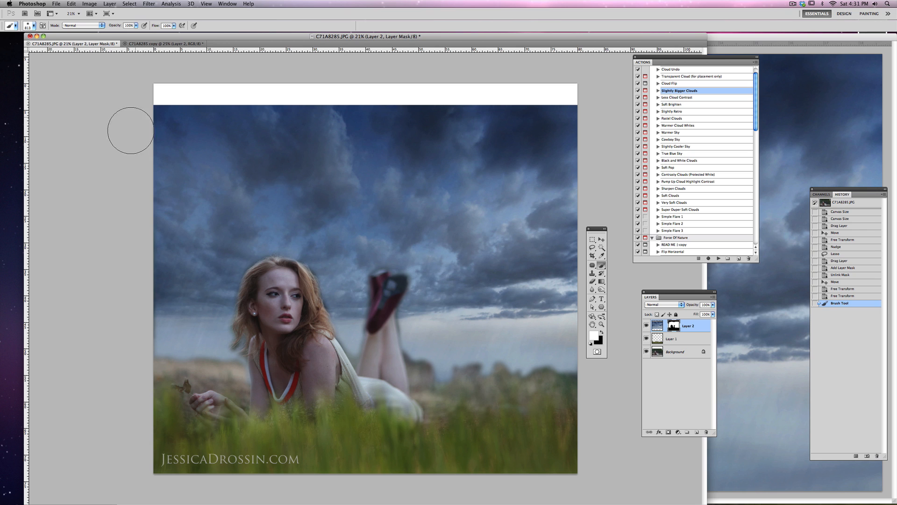
drag(128, 128, 174, 185)
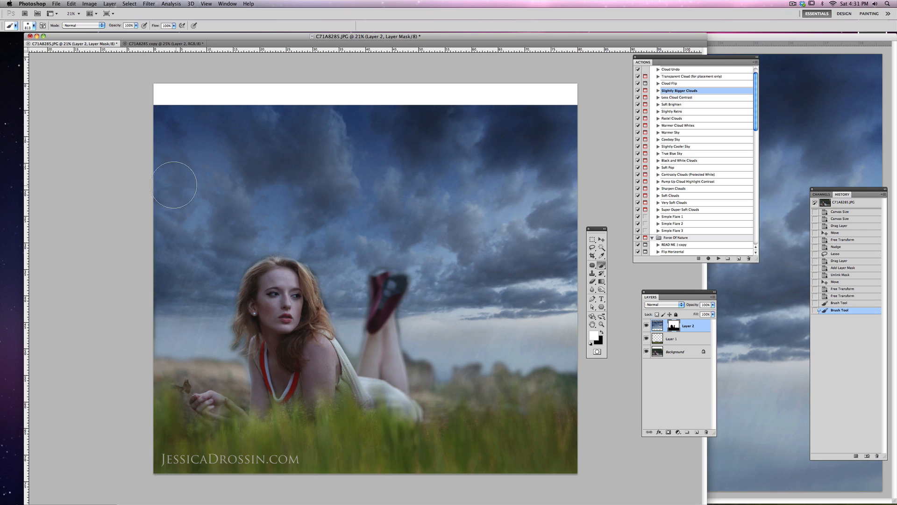
click(154, 328)
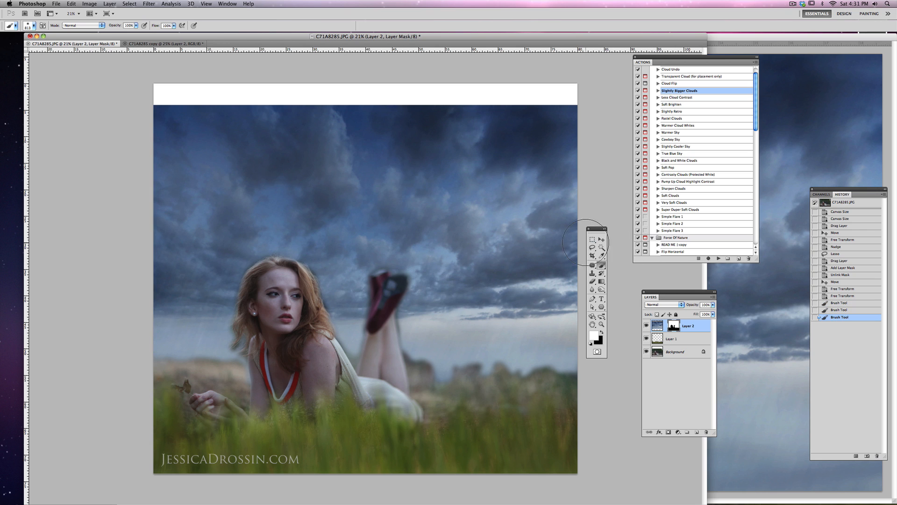
Step: Nudge only the cloud image of Layer 2 upward until it reaches the canvas's upper edge
click(658, 325)
click(602, 239)
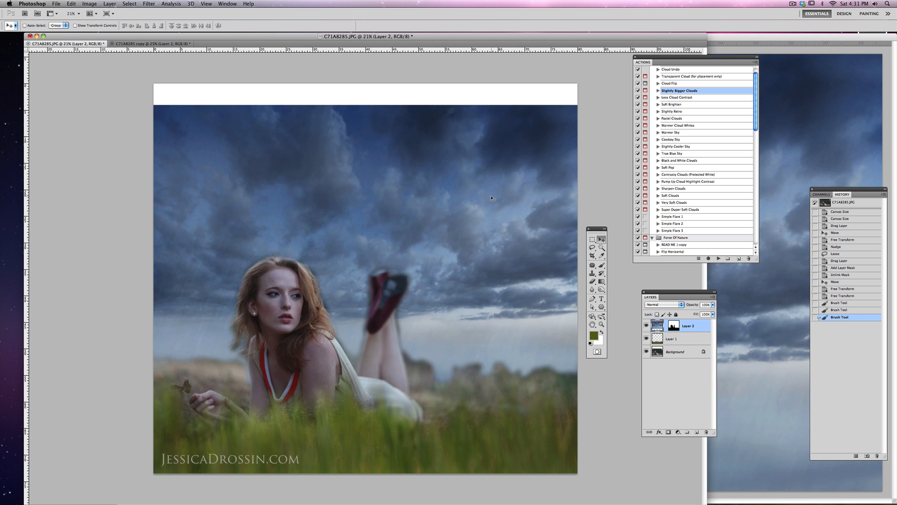
key(Up)
key(Up)
key(Up)
key(Up)
key(Up)
key(Up)
key(Up)
key(Up)
key(Up)
key(Up)
key(Up)
key(Up)
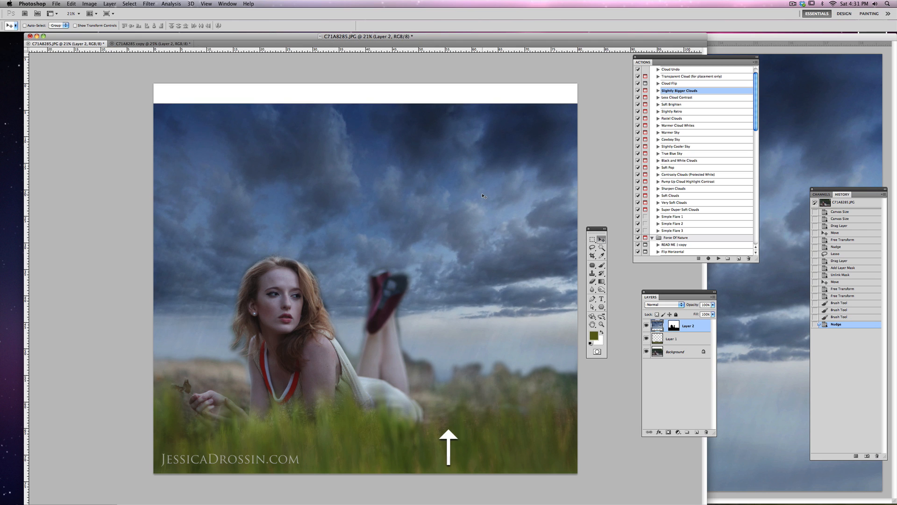
key(Up)
key(Up)
key(Up)
key(Up)
key(Up)
key(Up)
key(Up)
key(Up)
key(Up)
key(Up)
key(Up)
key(Up)
key(Up)
key(Up)
key(Up)
key(Up)
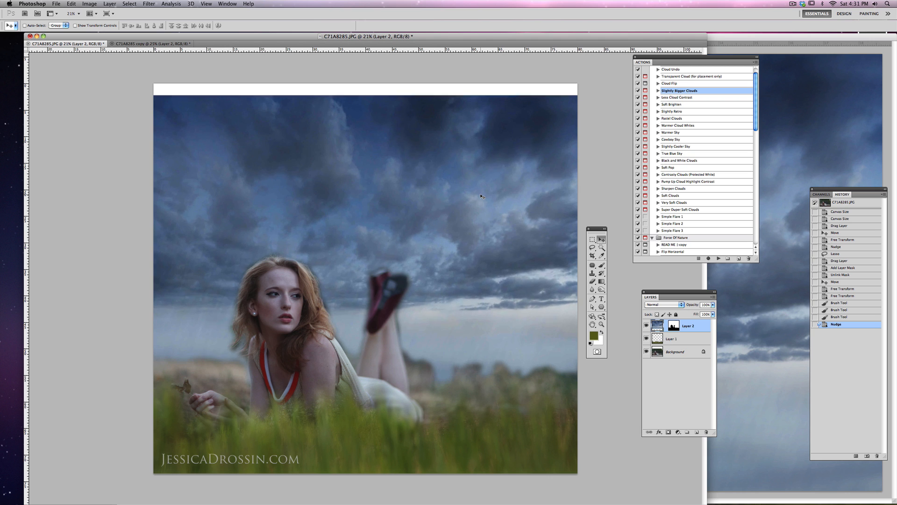
key(Up)
key(Up)
key(Up)
key(Up)
key(Up)
key(Up)
key(Up)
key(Up)
key(Up)
key(Up)
key(Up)
key(Up)
key(Up)
key(Up)
key(Up)
key(Up)
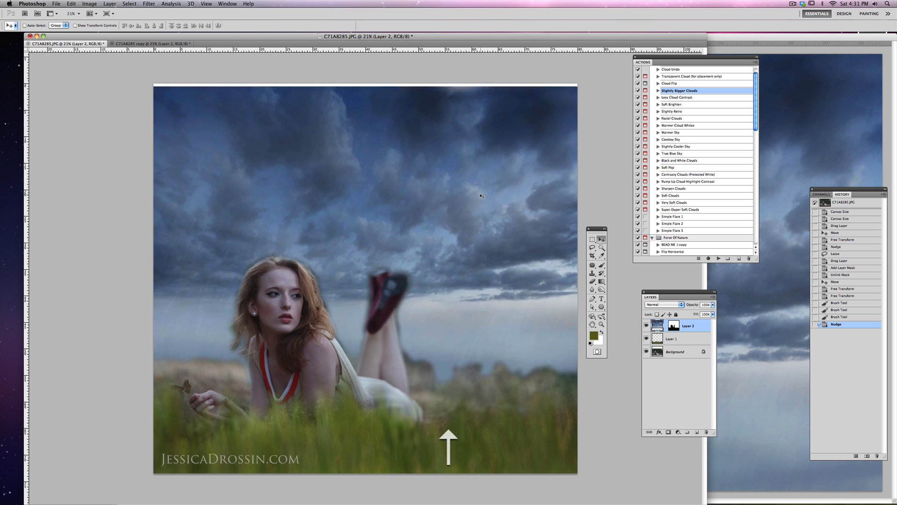
key(Up)
key(Up)
key(Up)
key(Up)
key(Up)
key(Up)
key(Up)
key(Up)
key(Up)
key(Up)
key(Up)
key(Up)
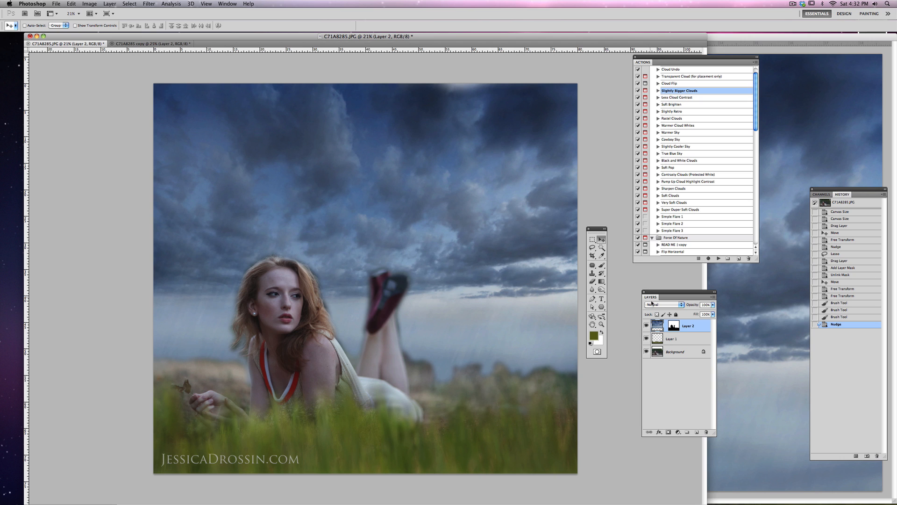
Step: Brush white onto the cloud mask along the canvas's upper edge to fill the remaining gaps in the sky
click(603, 265)
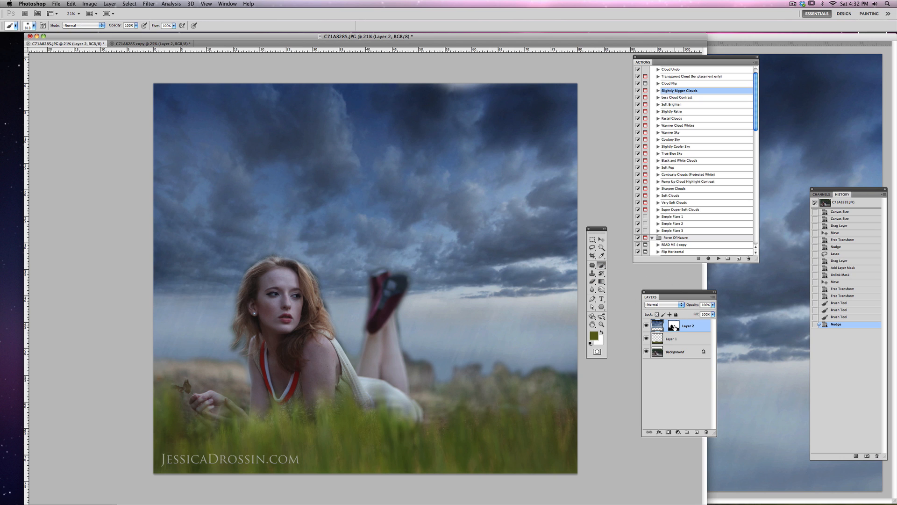
click(676, 326)
mouse_move(426, 90)
mouse_down()
mouse_move(466, 86)
mouse_move(495, 98)
mouse_up()
drag(332, 99, 386, 112)
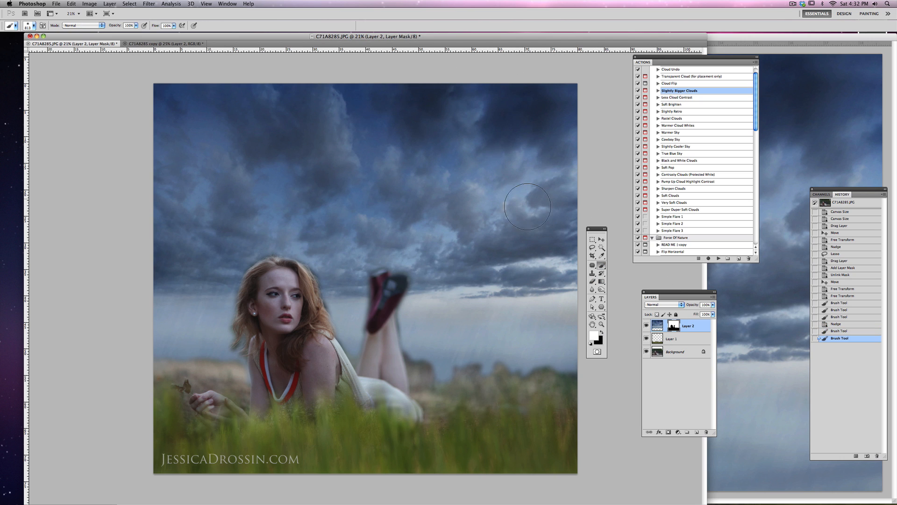
Step: Reduce the brush to a small soft tip with 18% opacity and 27% flow
click(30, 26)
drag(73, 44, 38, 43)
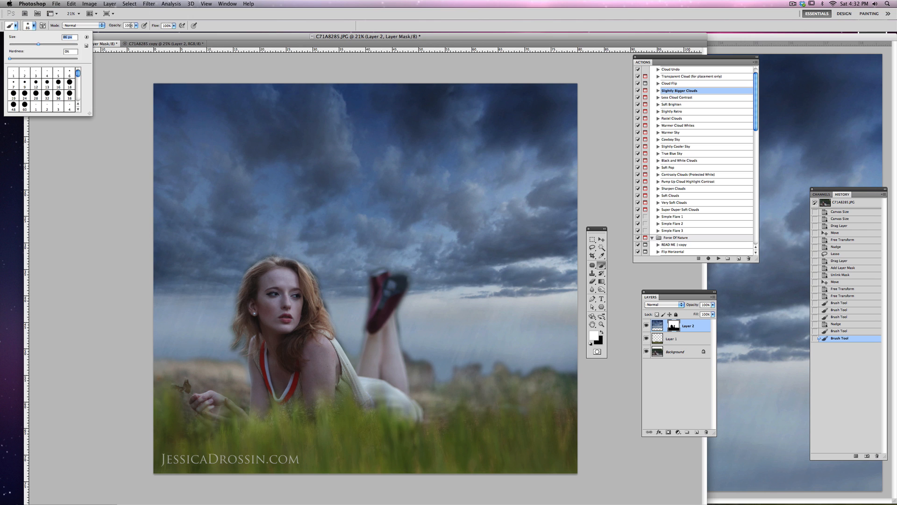
click(136, 26)
drag(137, 32, 110, 32)
click(227, 21)
click(183, 34)
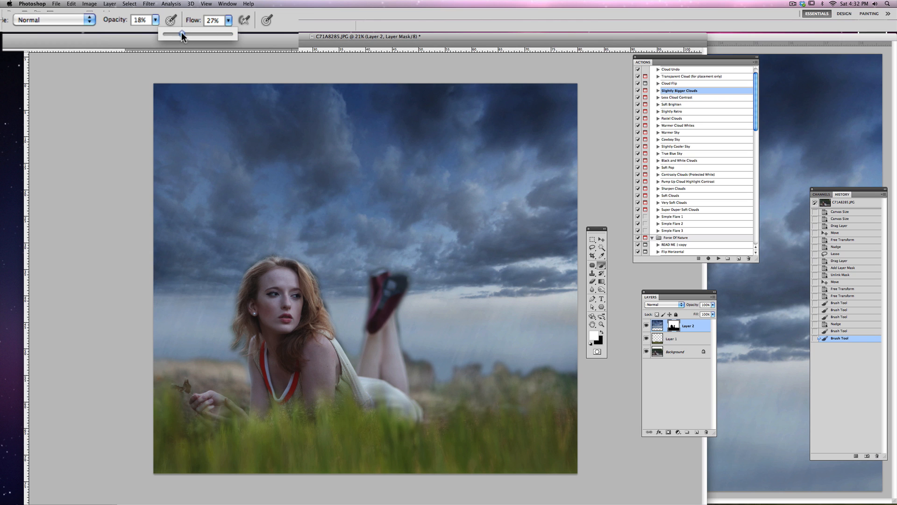
Step: Dab white on the cloud mask to blend the sky around the left side of the woman's hair and shoulder
click(235, 310)
click(155, 237)
click(158, 235)
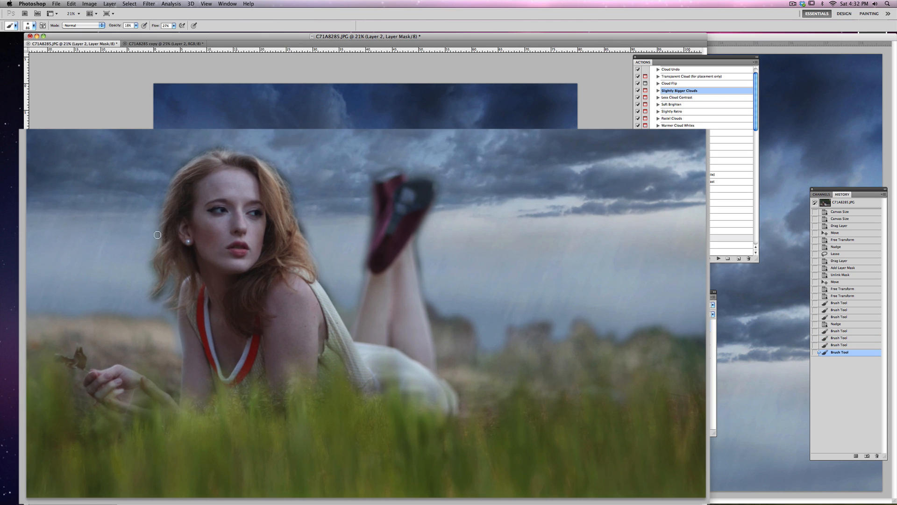
click(150, 267)
click(151, 272)
click(153, 276)
click(156, 282)
click(163, 290)
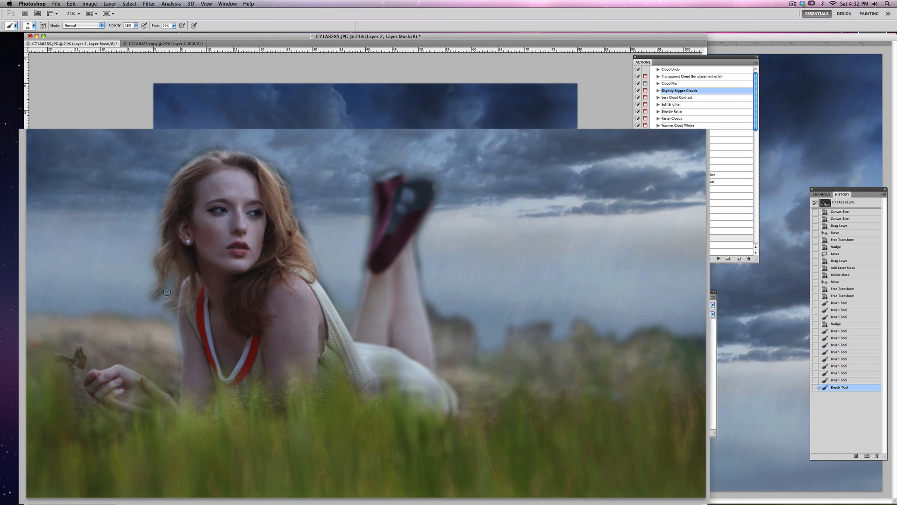
click(161, 289)
click(166, 295)
click(172, 301)
click(173, 322)
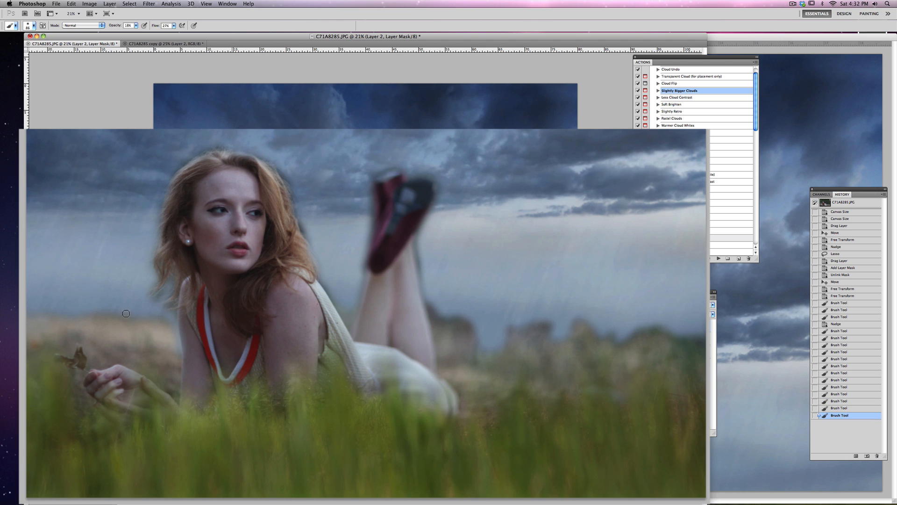
click(114, 310)
Step: Dab white on the cloud mask to blend the sky beside the right side of her hair and around her raised legs
click(306, 235)
click(292, 199)
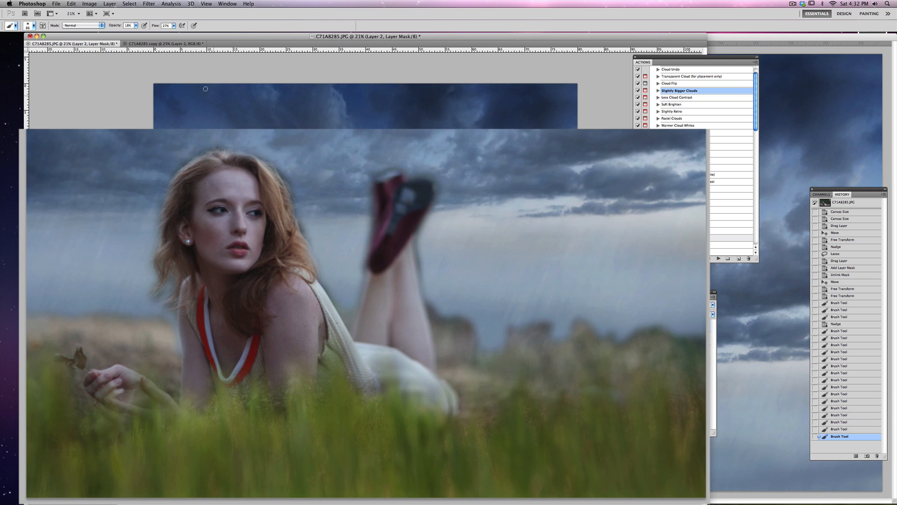
click(339, 198)
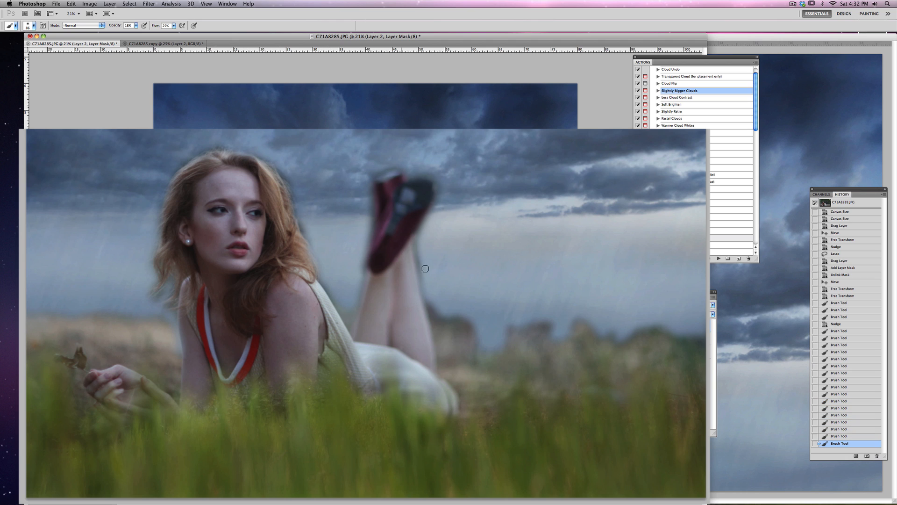
drag(425, 268, 430, 260)
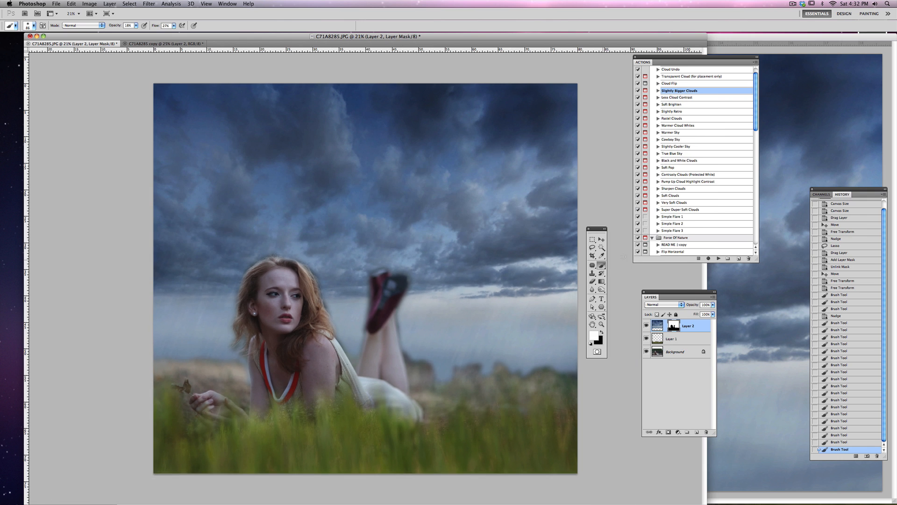
Step: Enlarge the brush to 411 px and paint black on Layer 2's mask to fade the clouds over the right horizon
click(29, 25)
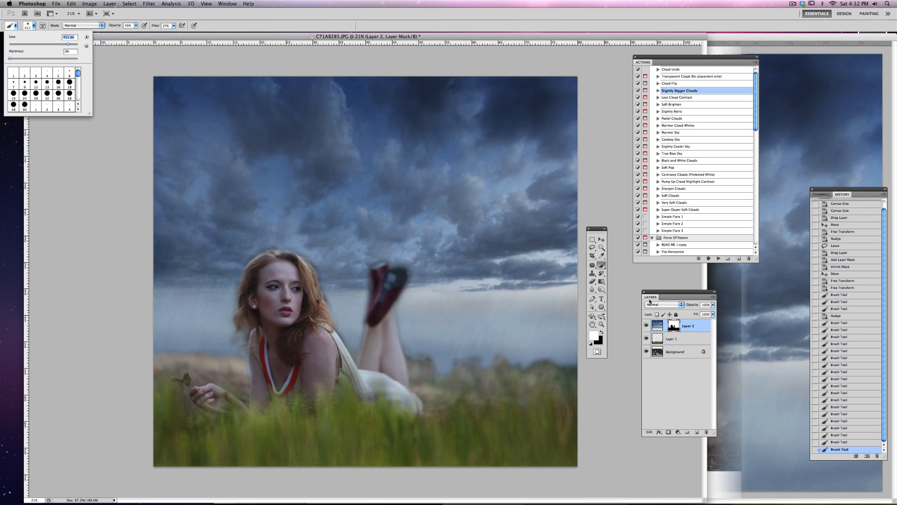
click(673, 326)
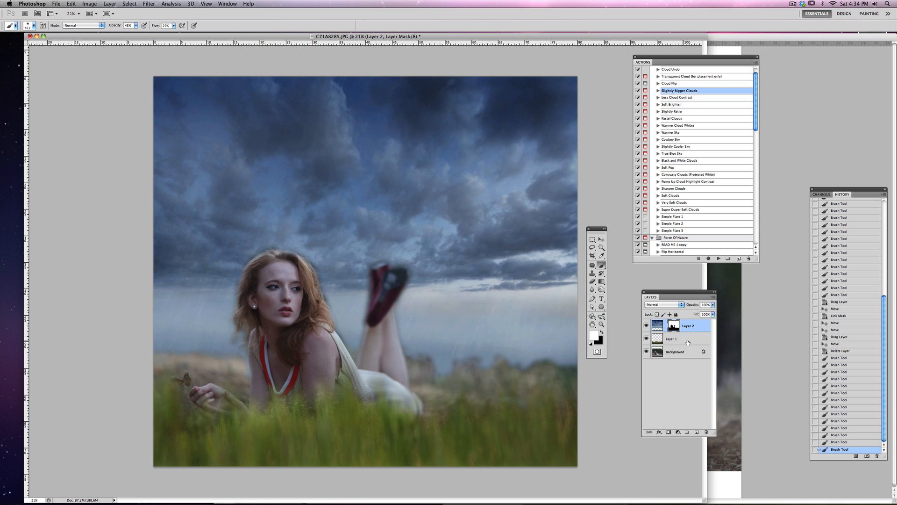
click(602, 331)
mouse_move(515, 348)
mouse_down()
mouse_move(555, 346)
mouse_move(543, 364)
mouse_move(565, 372)
mouse_move(512, 360)
mouse_move(439, 372)
mouse_move(412, 342)
mouse_move(441, 364)
mouse_move(533, 370)
mouse_move(578, 361)
mouse_up()
Step: Lower the brush opacity to 29% and paint black on the cloud mask along the horizon on both sides and behind the woman
click(136, 26)
drag(137, 34, 132, 36)
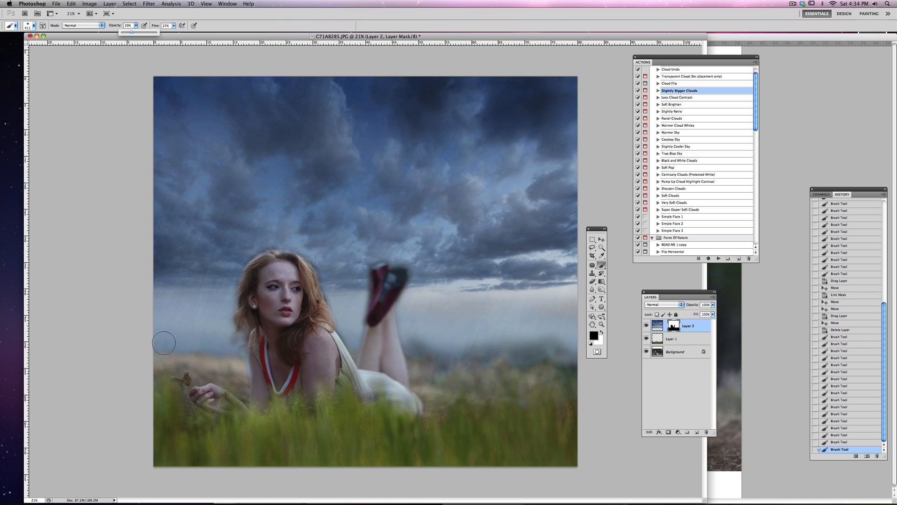
mouse_move(162, 338)
mouse_down()
mouse_move(179, 345)
mouse_move(193, 333)
mouse_move(213, 361)
mouse_move(221, 340)
mouse_move(232, 363)
mouse_up()
mouse_move(223, 321)
mouse_down()
mouse_move(219, 350)
mouse_move(236, 313)
mouse_move(197, 346)
mouse_move(182, 325)
mouse_move(152, 343)
mouse_move(152, 321)
mouse_up()
mouse_move(343, 324)
mouse_down()
mouse_move(358, 352)
mouse_move(350, 316)
mouse_up()
drag(344, 318, 314, 267)
mouse_move(438, 330)
mouse_down()
mouse_move(401, 320)
mouse_move(453, 362)
mouse_move(522, 331)
mouse_move(524, 359)
mouse_move(580, 340)
mouse_move(565, 378)
mouse_move(537, 337)
mouse_move(418, 319)
mouse_move(526, 365)
mouse_move(572, 367)
mouse_up()
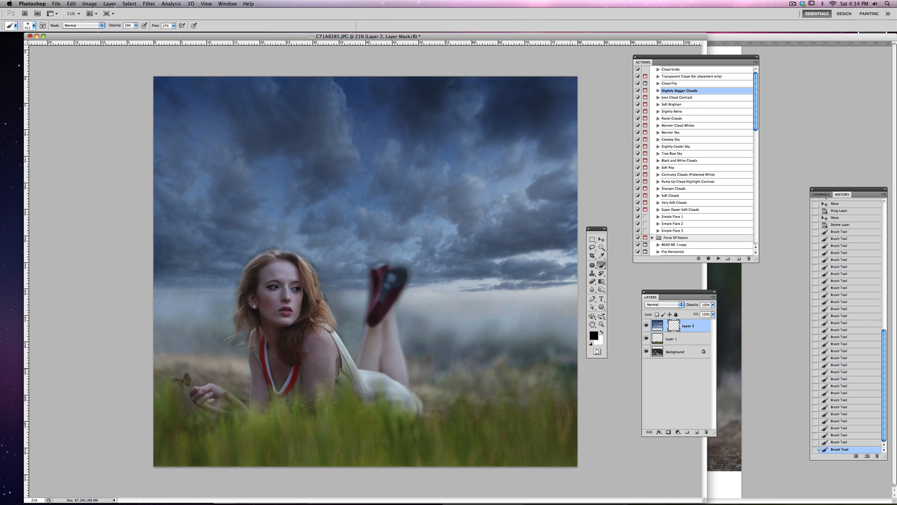
click(240, 351)
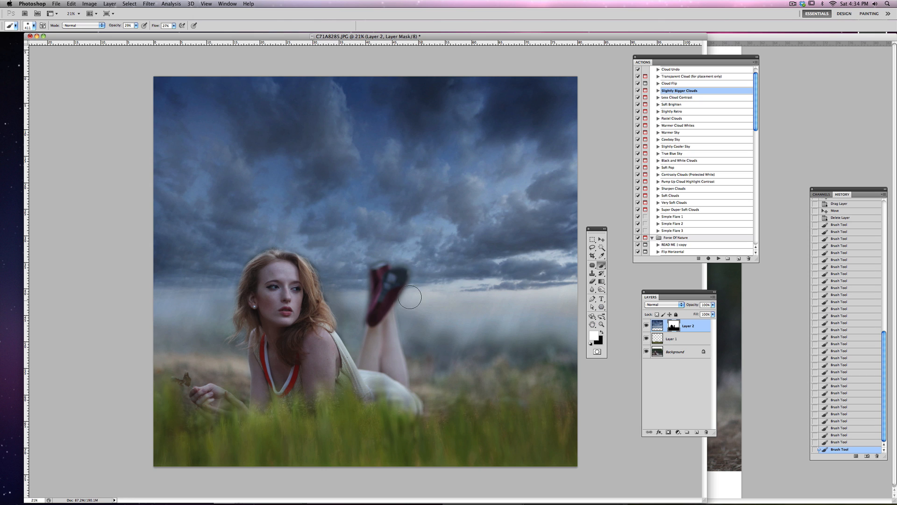
Step: Paint white on the cloud mask between the woman's hair and shoes and above her head to restore the sky
drag(348, 287, 346, 295)
click(336, 306)
click(341, 304)
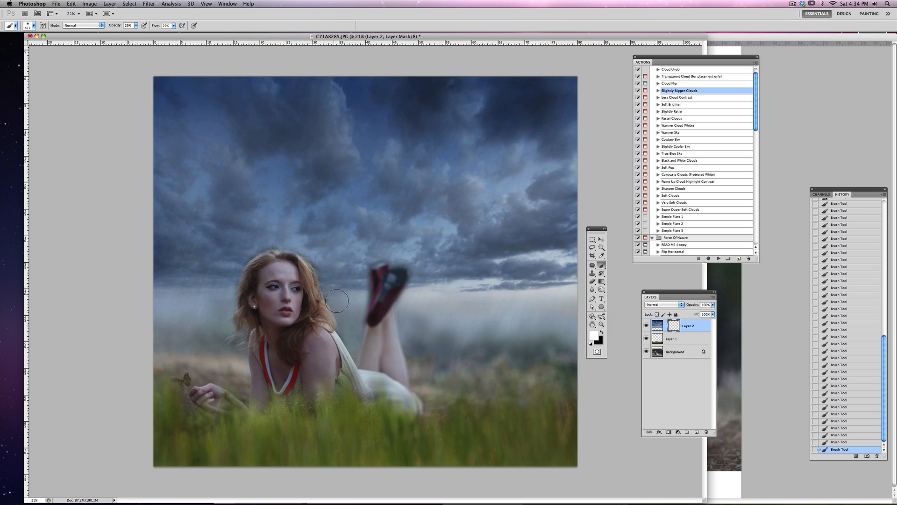
click(296, 247)
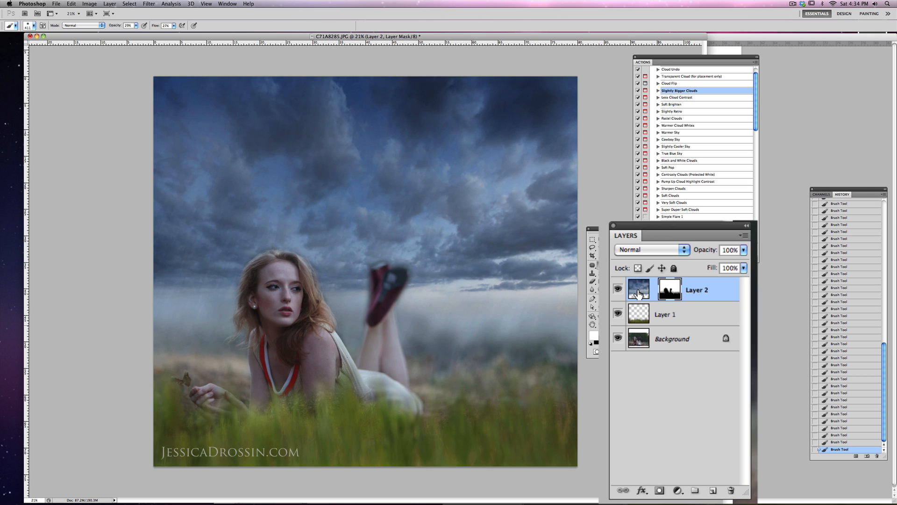
Step: Target Layer 2's cloud image instead of its mask and select the Super Duper Soft Clouds action
click(658, 327)
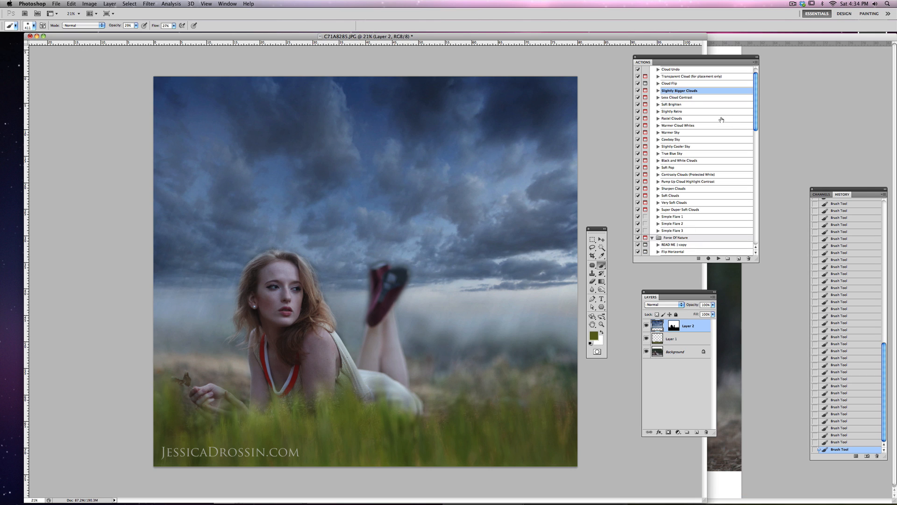
click(686, 210)
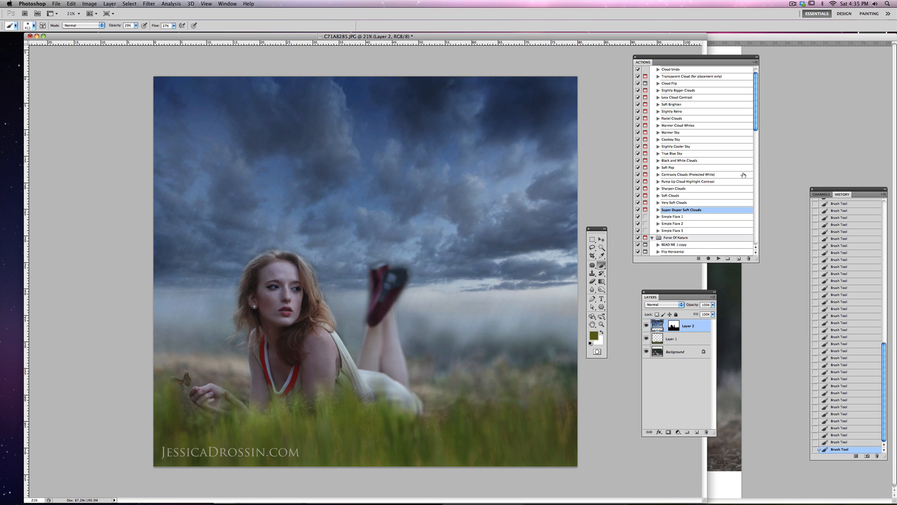
drag(756, 126, 753, 122)
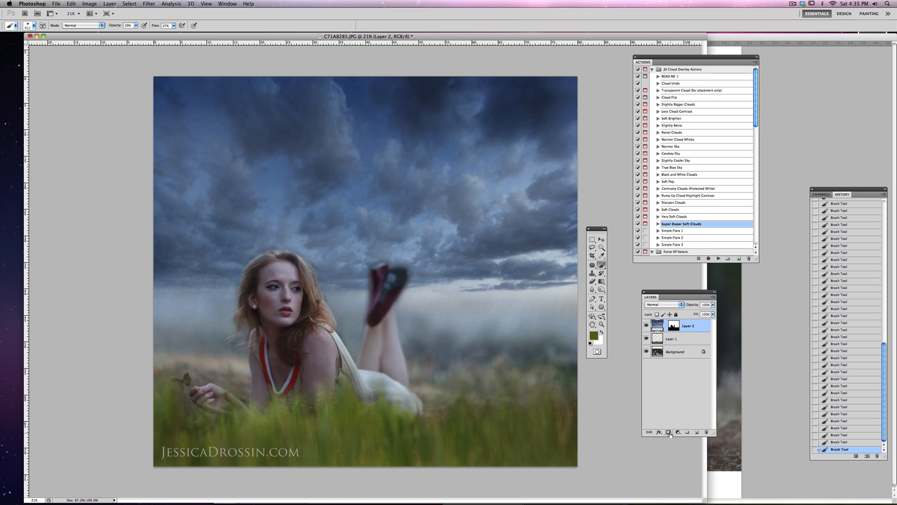
Step: Run the selected Super Duper Soft Clouds action on Layer 2's cloud overlay, continuing past its reminder
click(719, 258)
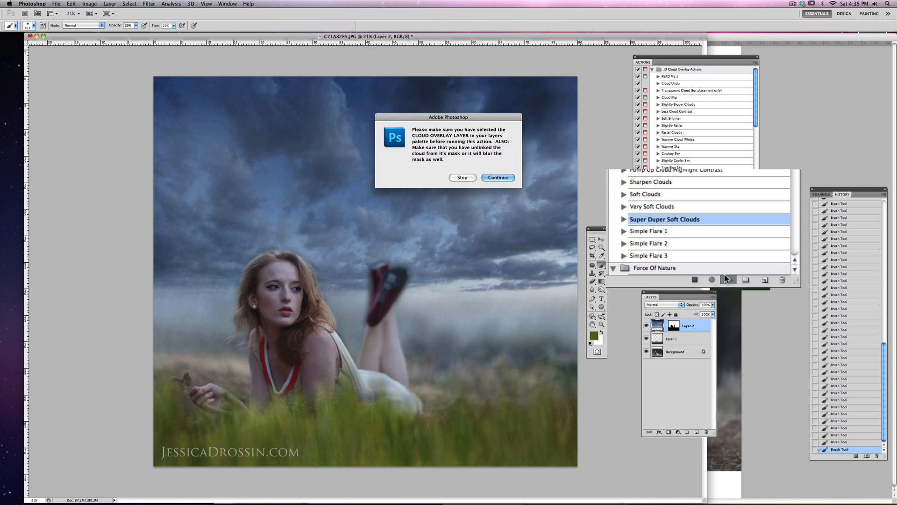
click(496, 176)
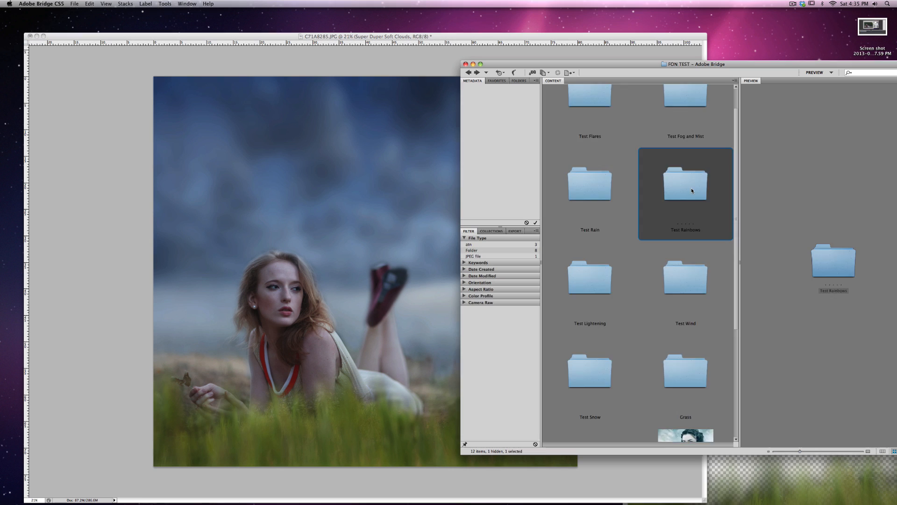
Step: Open Full Rainbow 2.jpg from Bridge's Test Rainbows folder in Photoshop
double_click(691, 188)
click(680, 133)
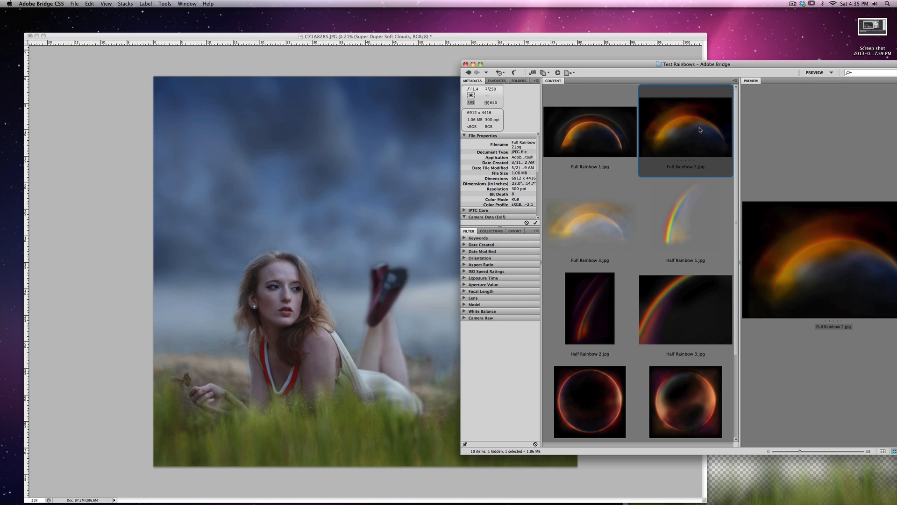
drag(678, 150, 454, 493)
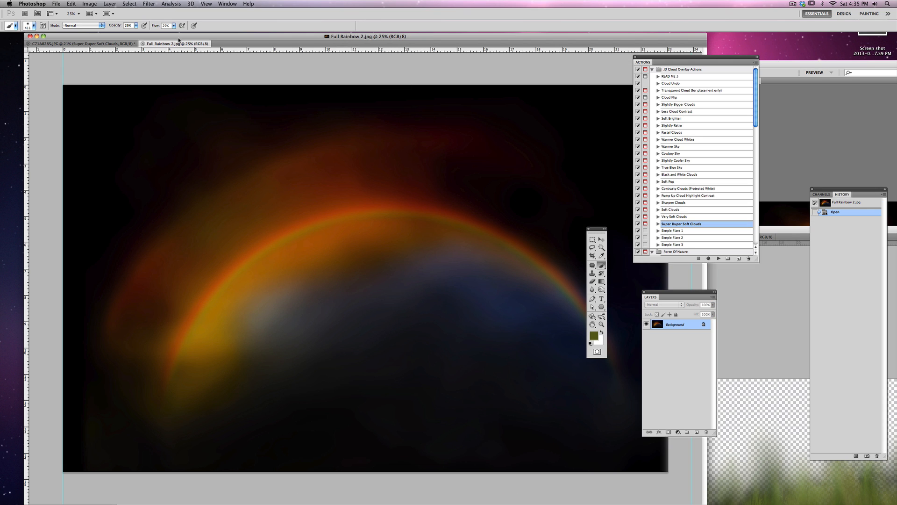
Step: Float the rainbow document in its own window and move its image into the portrait, covering the sky and the woman
drag(422, 191, 561, 110)
click(602, 239)
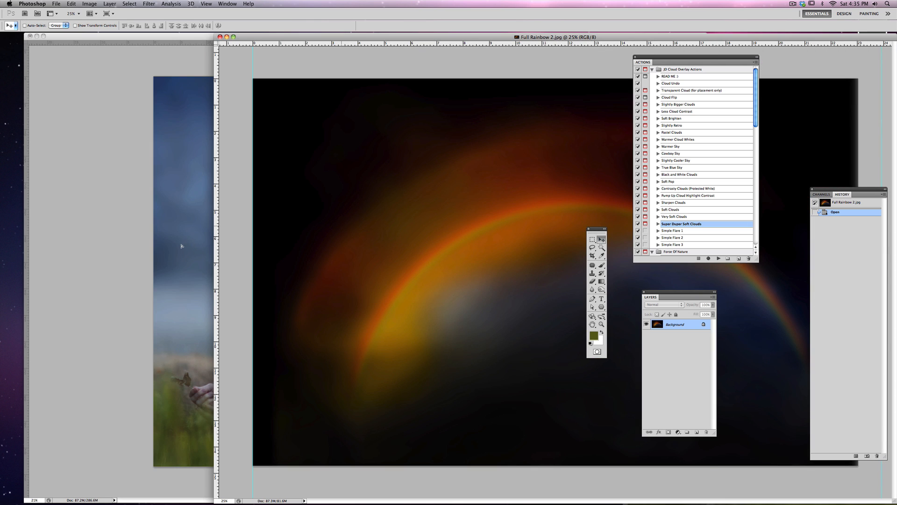
drag(182, 246, 237, 137)
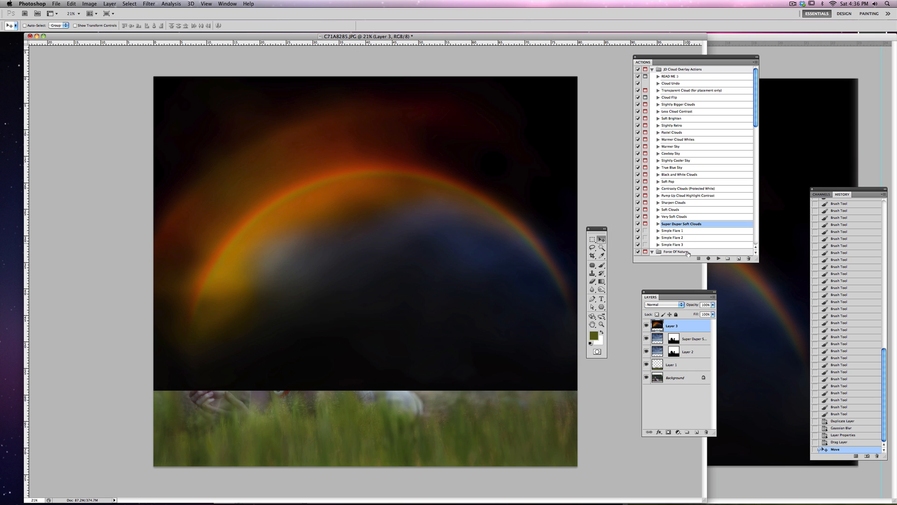
Step: Set the rainbow layer's blend mode to Screen and move the rainbow higher in the sky above the woman
click(654, 270)
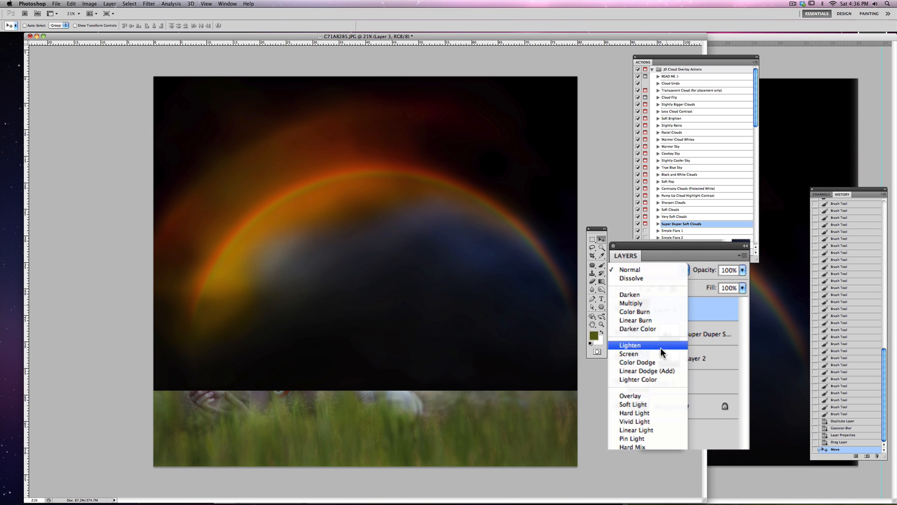
click(652, 353)
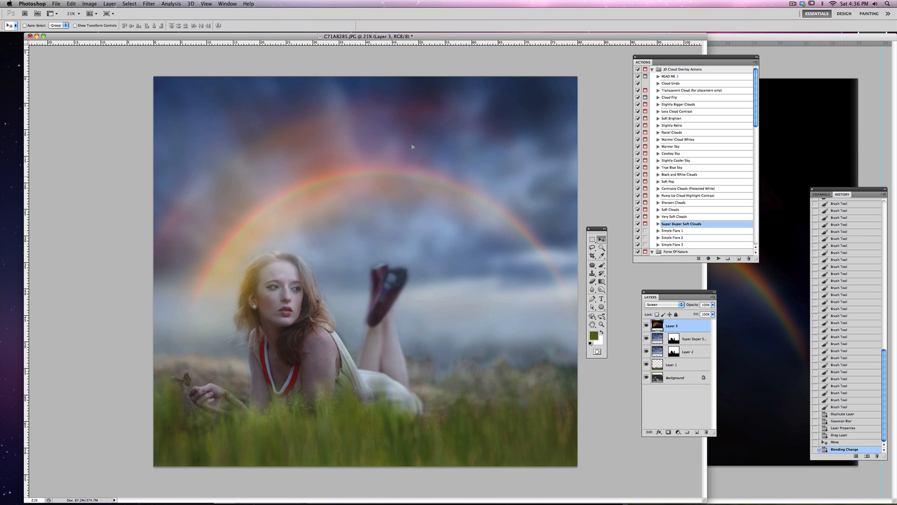
drag(413, 147, 411, 128)
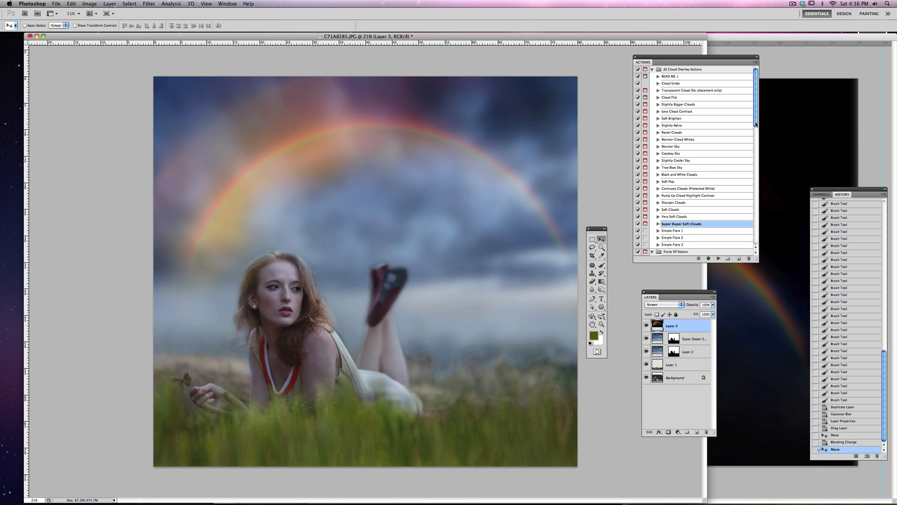
Step: Run the Soft Bright Pop action from the Finishing Touches set above the rainbow layer
drag(756, 125, 758, 185)
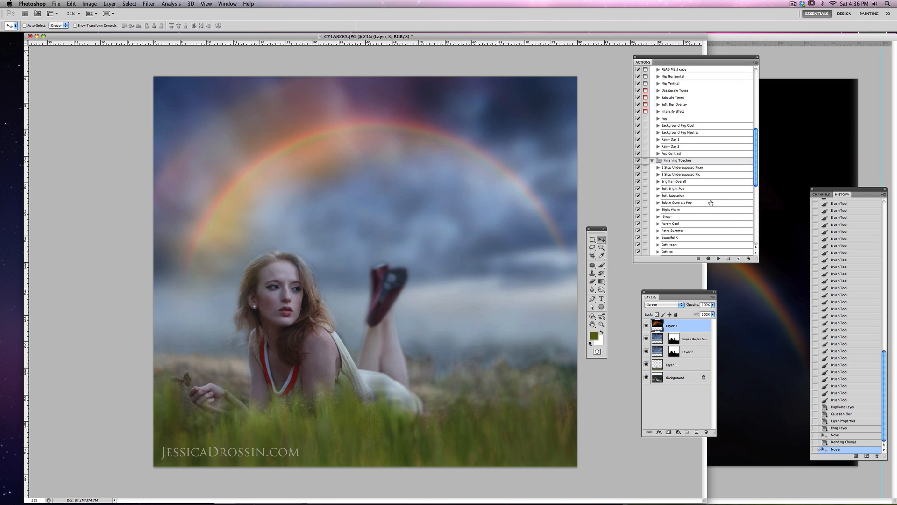
click(687, 232)
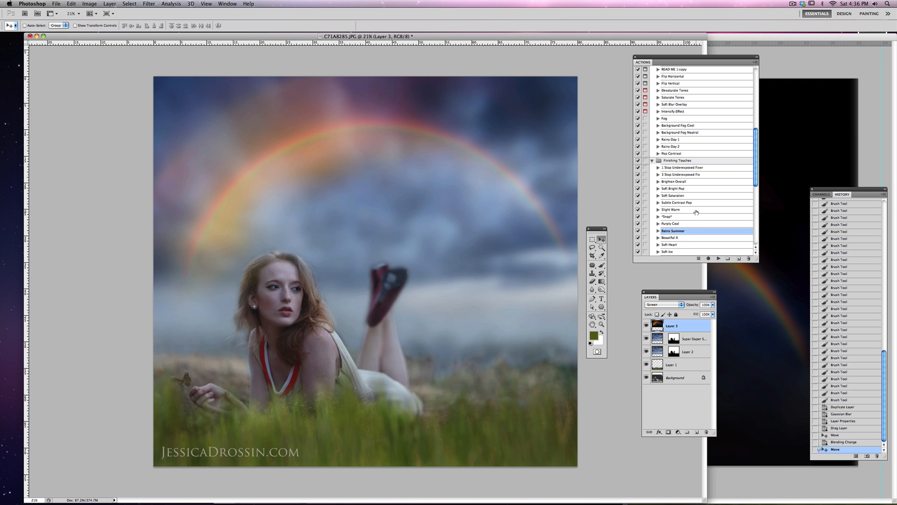
click(682, 189)
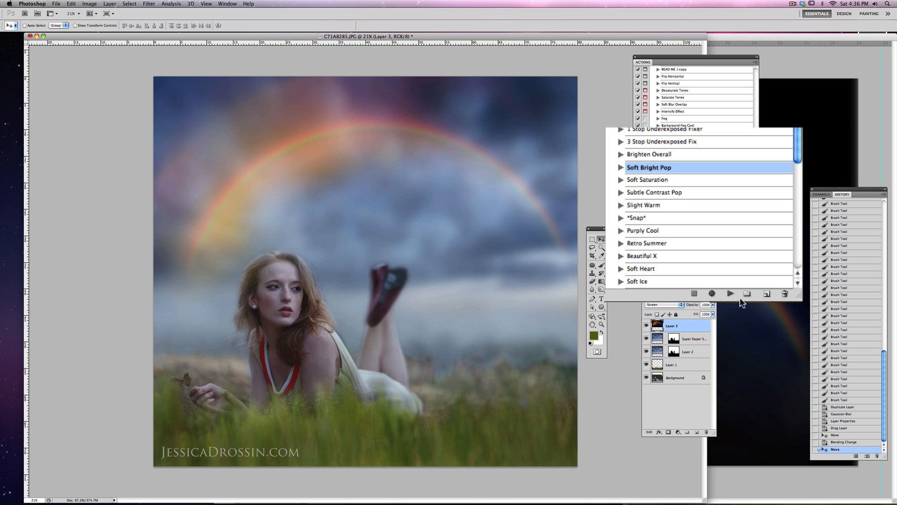
click(719, 259)
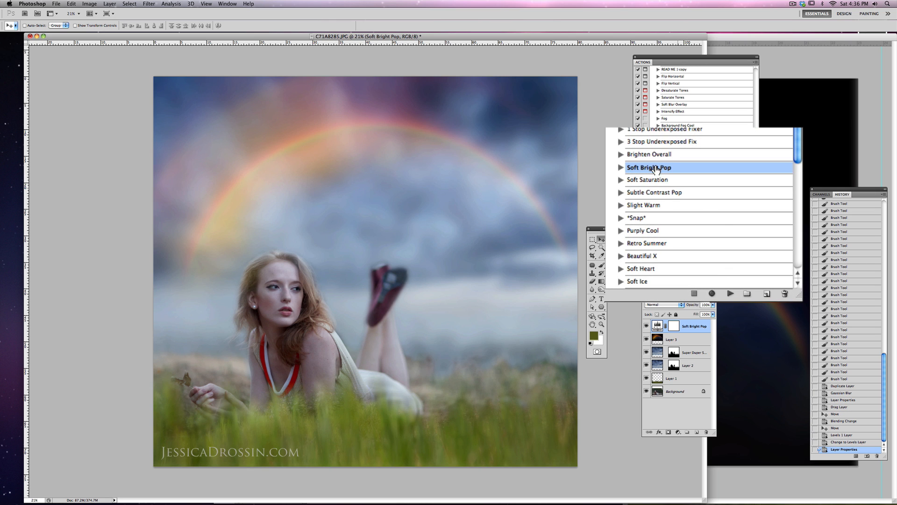
Step: Run the Soft Saturation and Subtle Contrast Pop actions from the Finishing Touches set
click(656, 181)
click(730, 294)
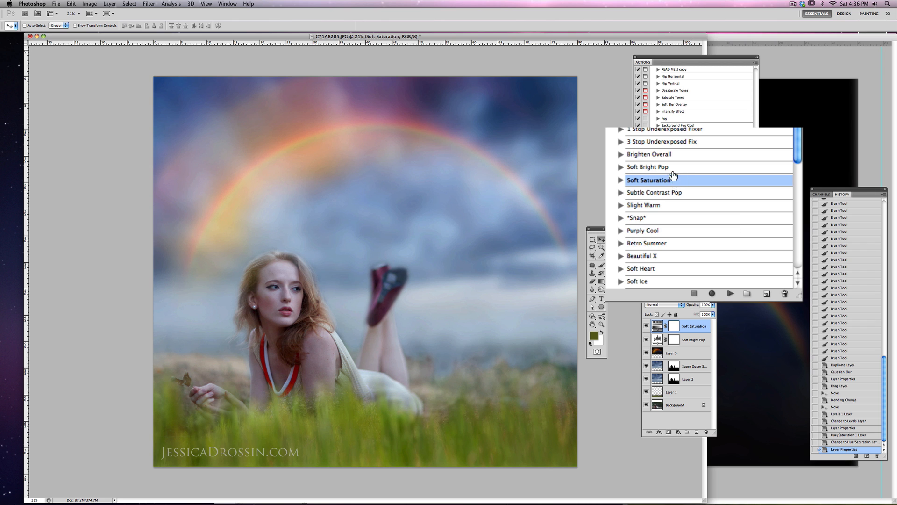
click(676, 195)
click(730, 293)
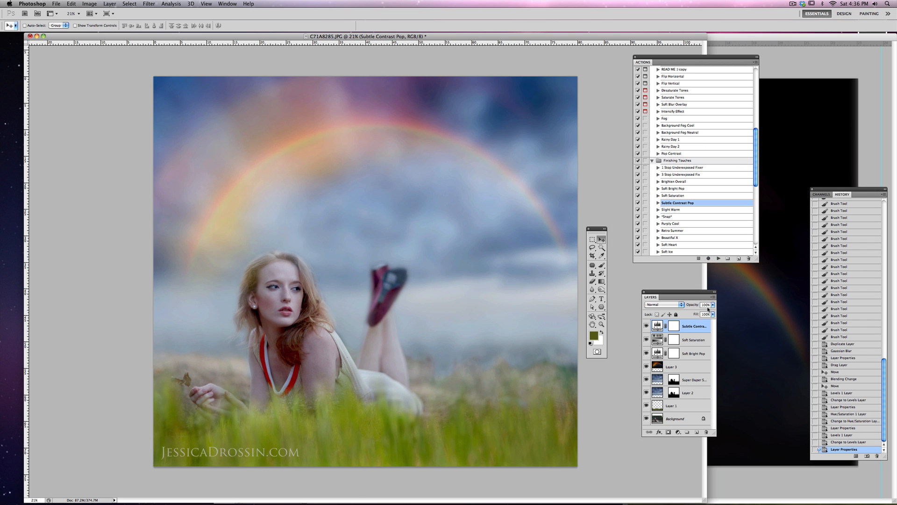
Step: Lower the Subtle Contrast Pop layer's opacity to 54% and the Soft Bright Pop layer's opacity to 72%
click(713, 305)
drag(714, 277, 716, 277)
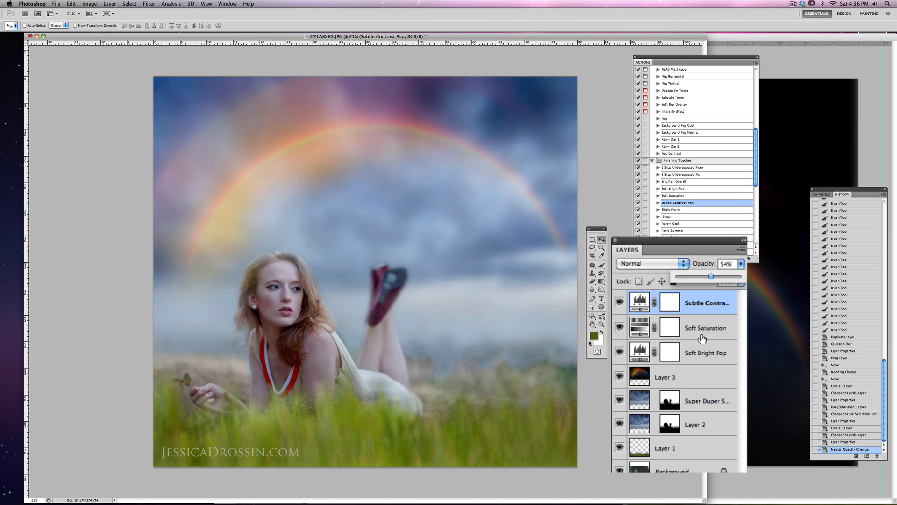
click(704, 355)
click(704, 354)
click(741, 264)
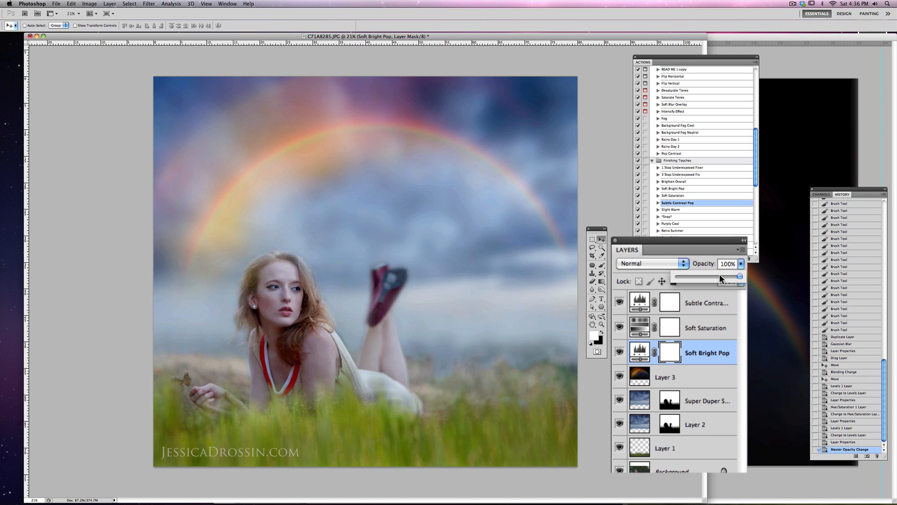
drag(720, 277, 722, 277)
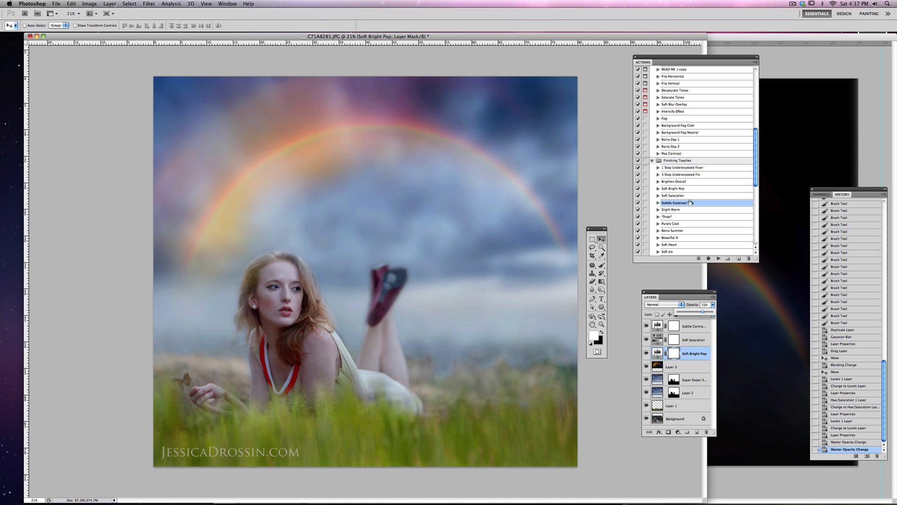
Step: Run the Retro Summer and Beautiful X actions above the Soft Bright Pop layer
click(682, 232)
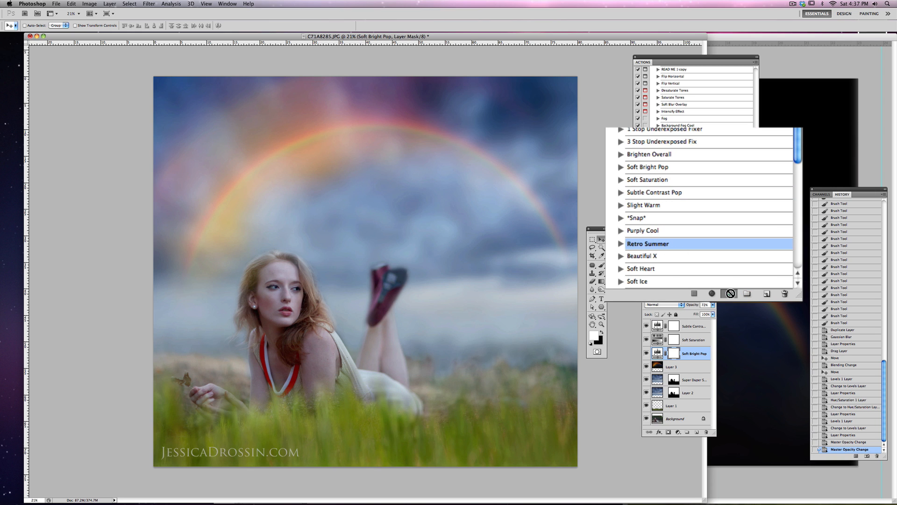
click(730, 293)
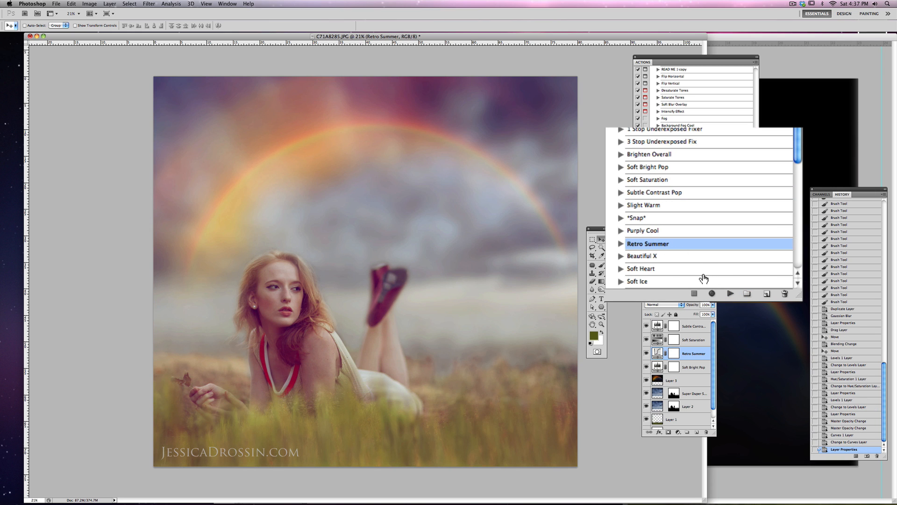
click(659, 258)
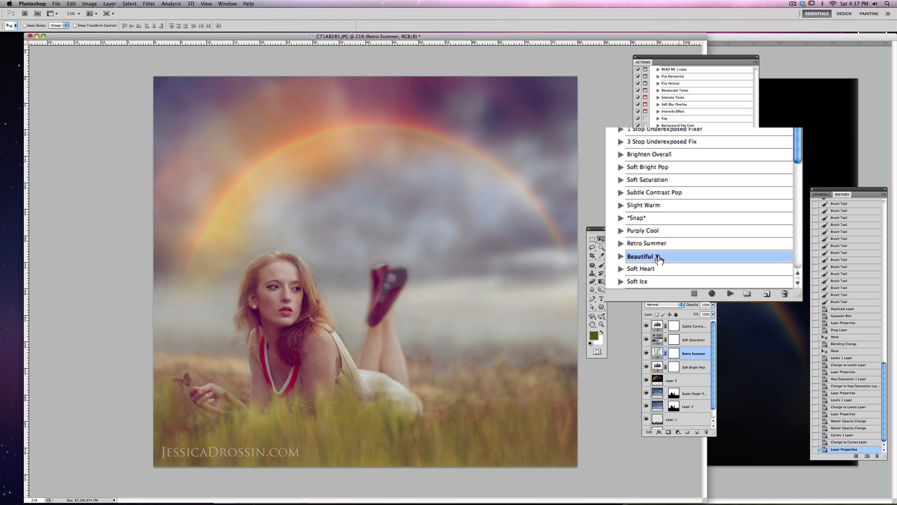
click(728, 294)
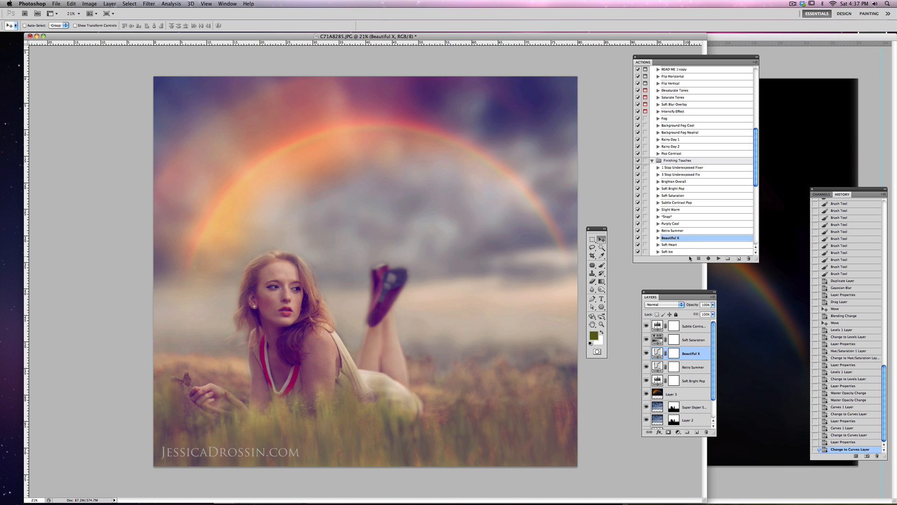
Step: Close Full Rainbow 2.jpg and open dusty rays.jpg in Photoshop from the Beams folder inside Bridge's Test Flares folder
click(803, 108)
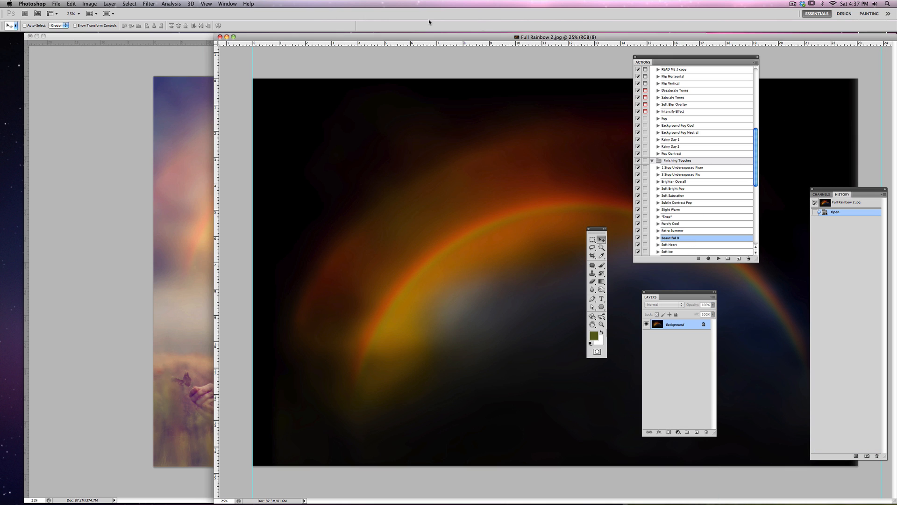
click(220, 37)
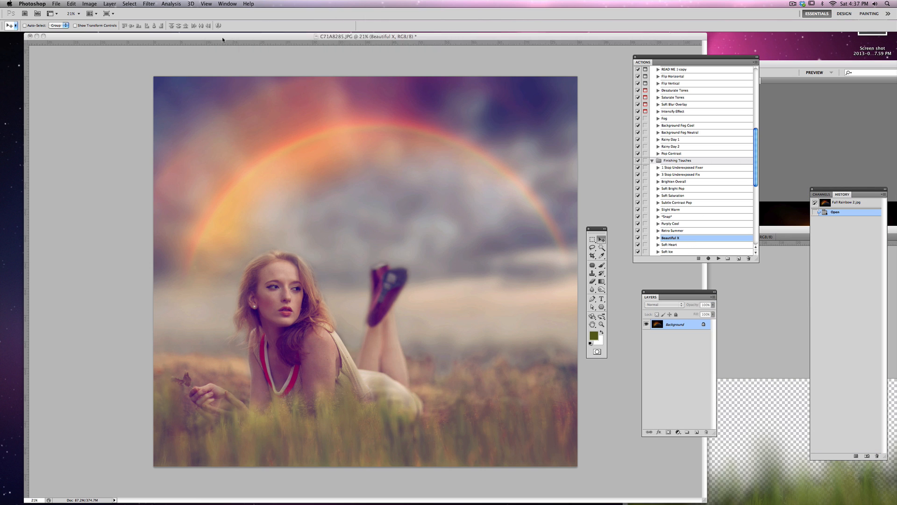
click(807, 135)
click(470, 73)
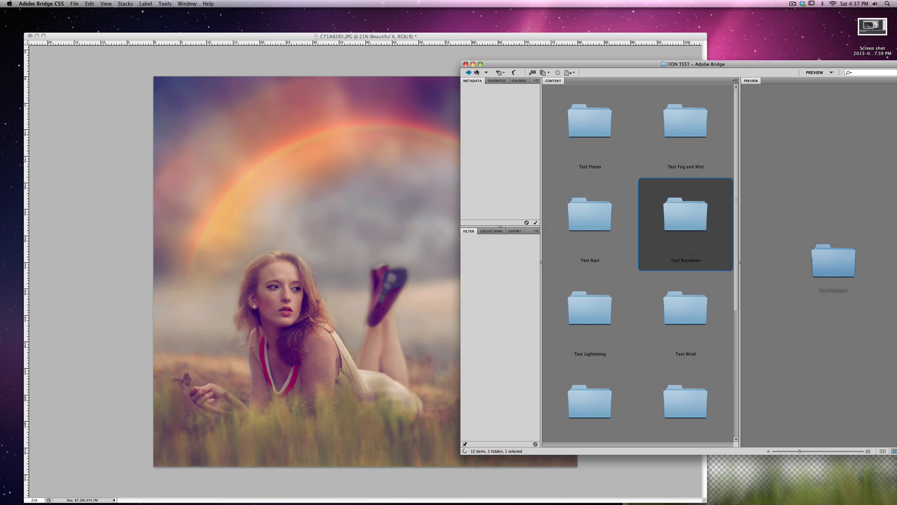
double_click(607, 134)
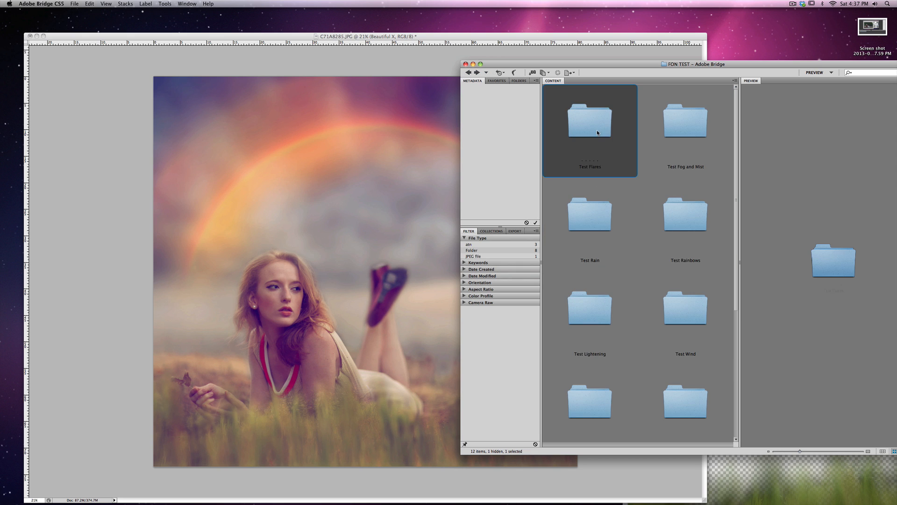
double_click(688, 123)
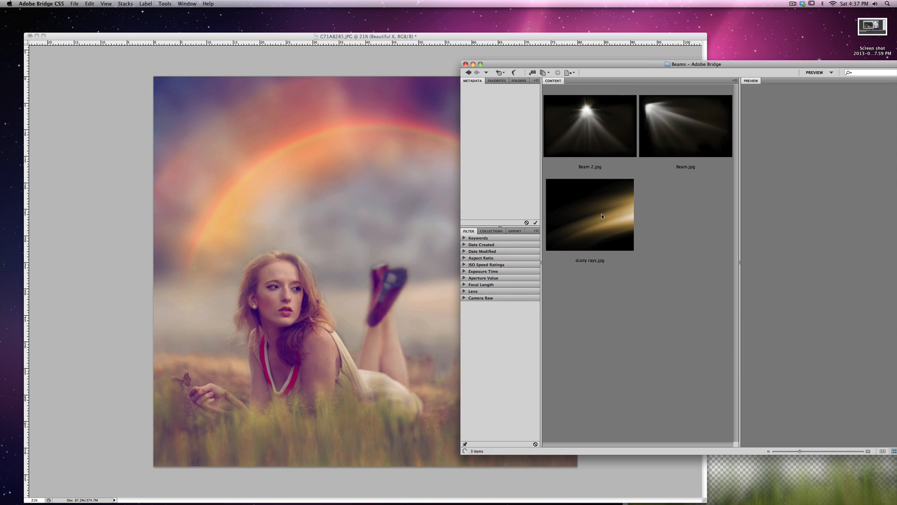
click(602, 216)
drag(605, 214, 452, 497)
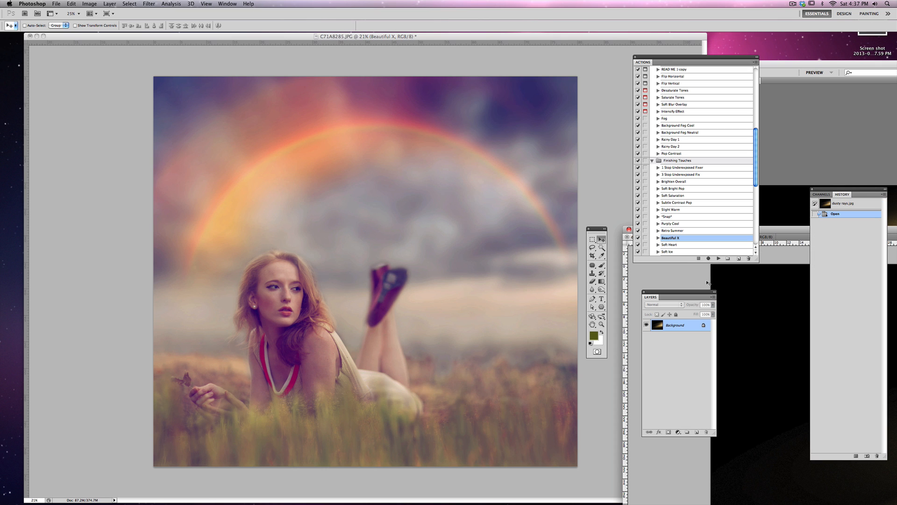
Step: Bring the dusty rays image into the portrait as a layer above Beautiful X and position it over most of the canvas
drag(381, 204, 330, 207)
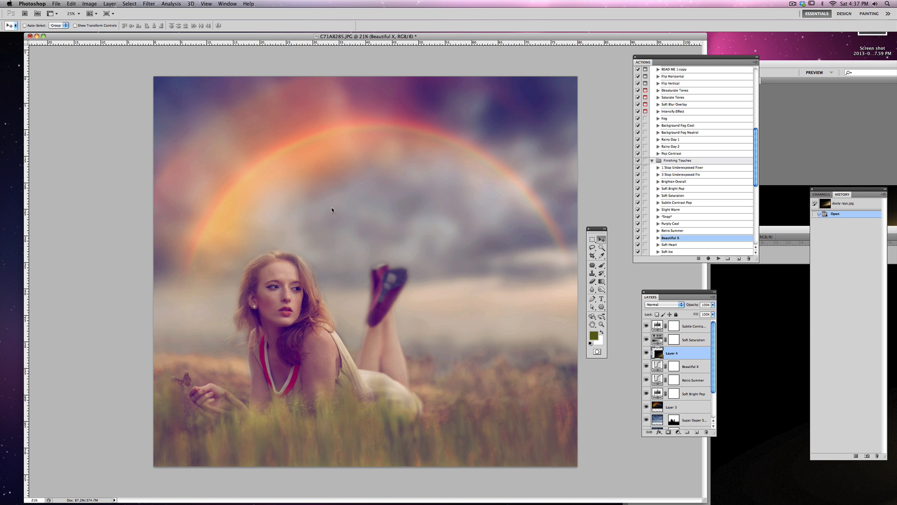
drag(288, 146, 276, 144)
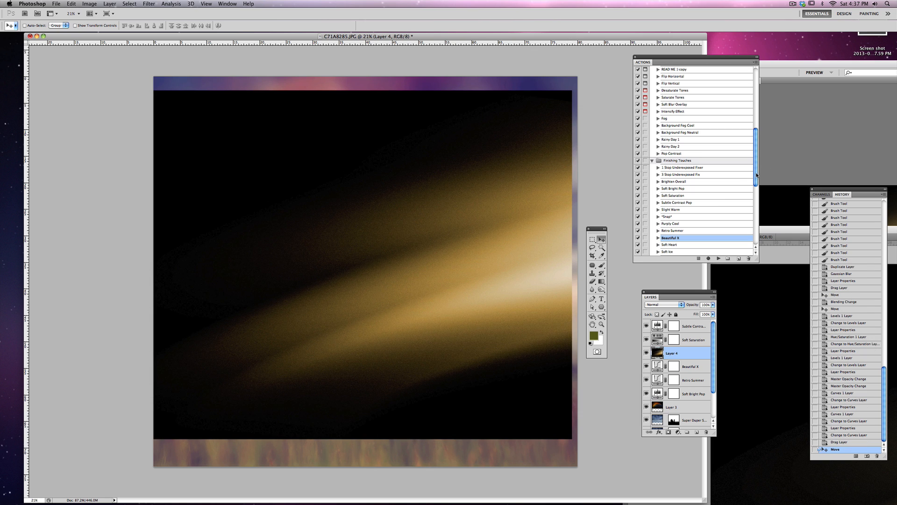
Step: Mirror the dusty rays layer with the Force Of Nature Flip Horizontal action and set its blend mode to Screen
drag(757, 175, 756, 163)
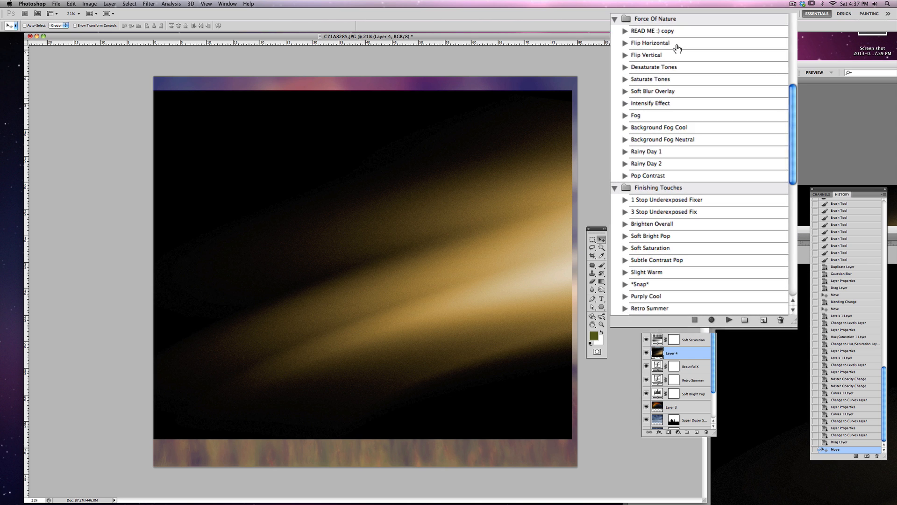
click(687, 97)
click(731, 329)
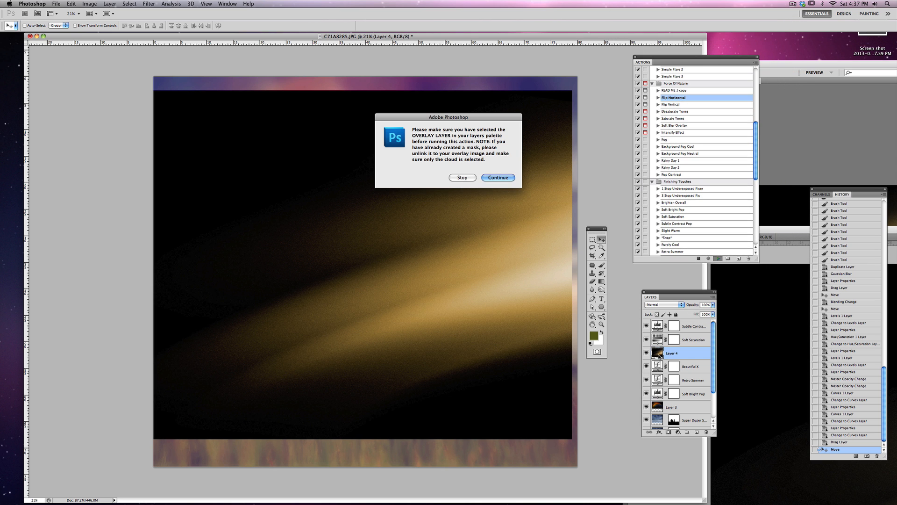
click(498, 178)
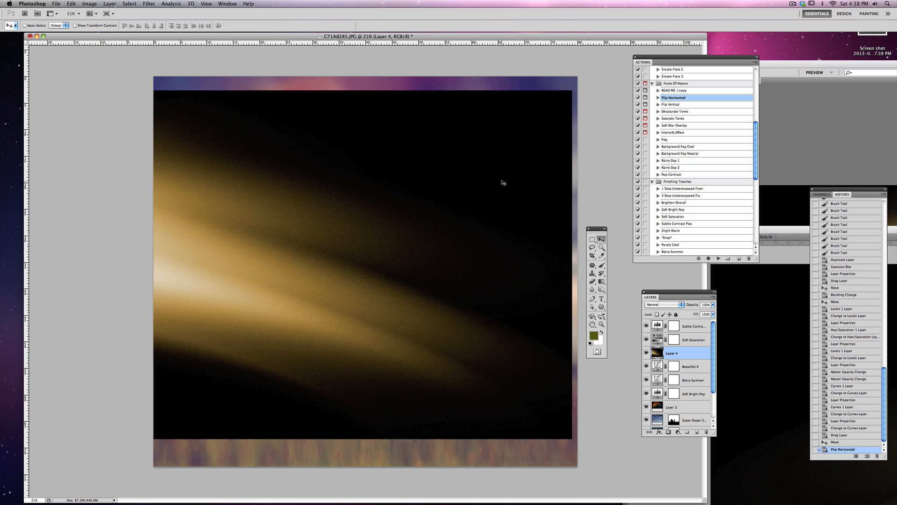
click(660, 306)
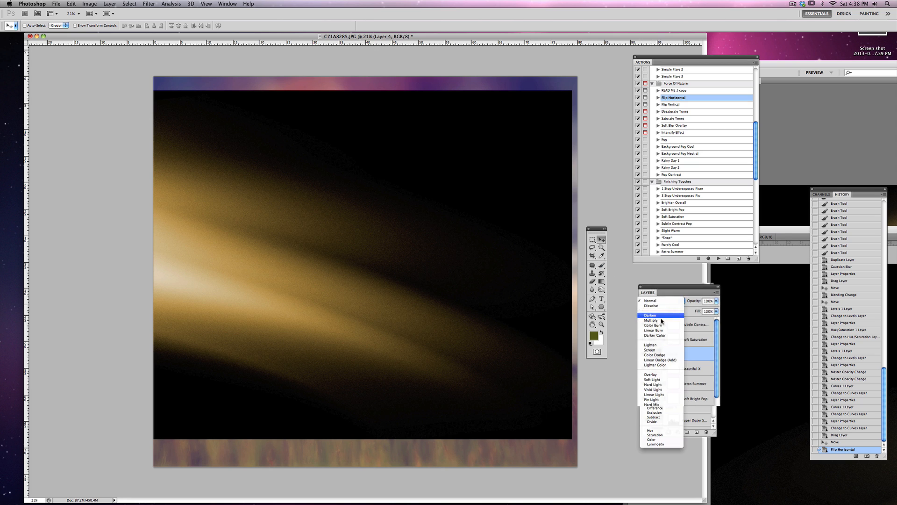
click(651, 350)
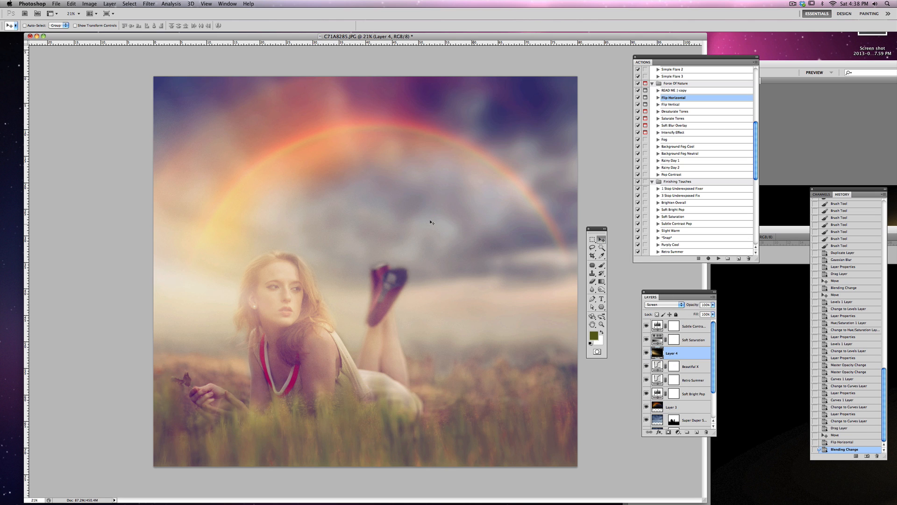
Step: Shift the dusty rays layer slightly left and down over the portrait and add a layer mask to it
drag(332, 208, 311, 220)
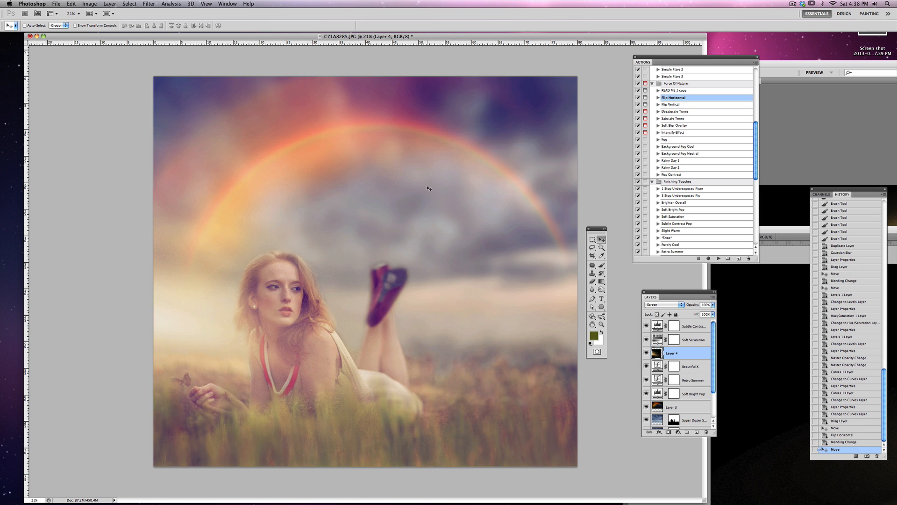
drag(406, 184, 398, 186)
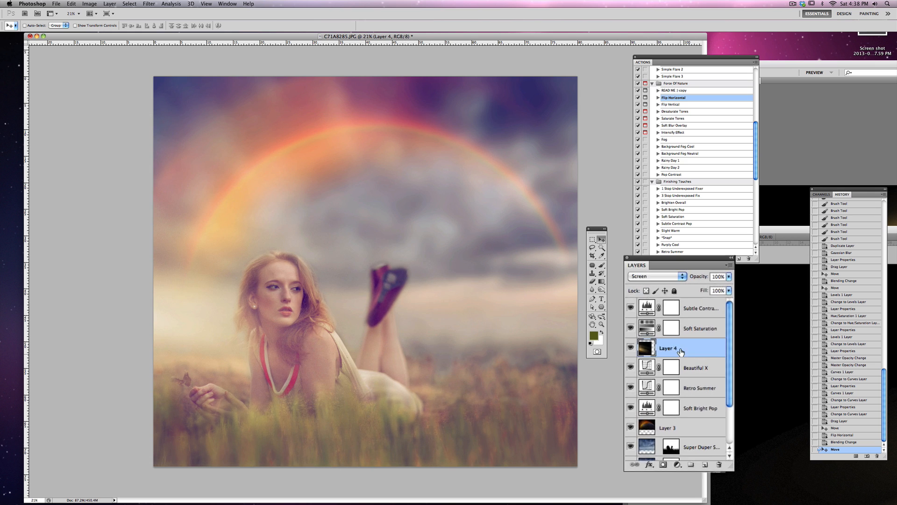
click(659, 491)
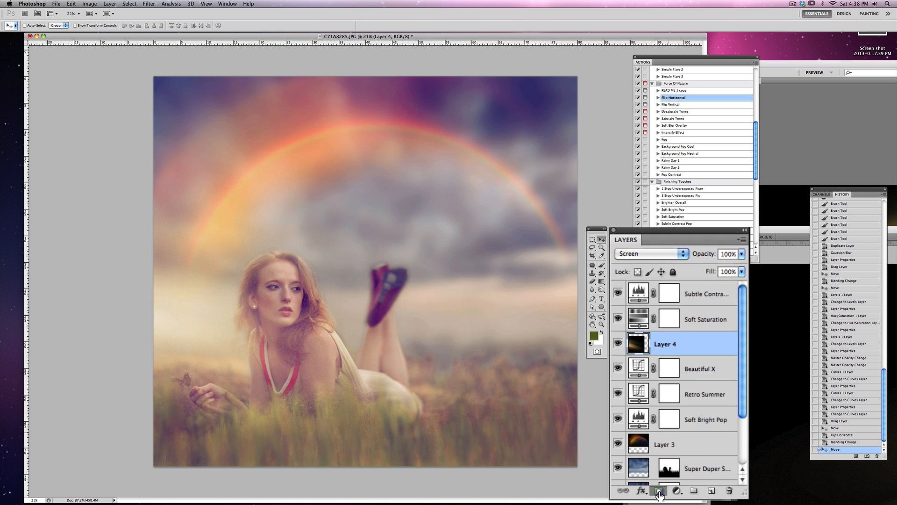
Step: Brush black at low opacity on the dusty rays mask over the woman's face, hair and body, the nearby grass and the lower sky
click(602, 264)
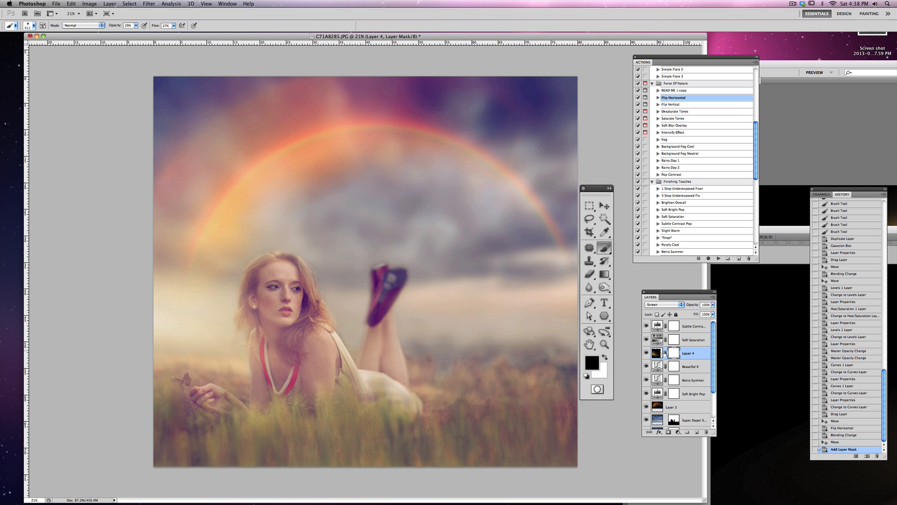
mouse_move(280, 329)
mouse_down()
mouse_move(312, 332)
mouse_move(276, 299)
mouse_move(280, 304)
mouse_up()
mouse_move(290, 336)
mouse_down()
mouse_move(302, 381)
mouse_move(262, 392)
mouse_up()
click(250, 274)
click(252, 262)
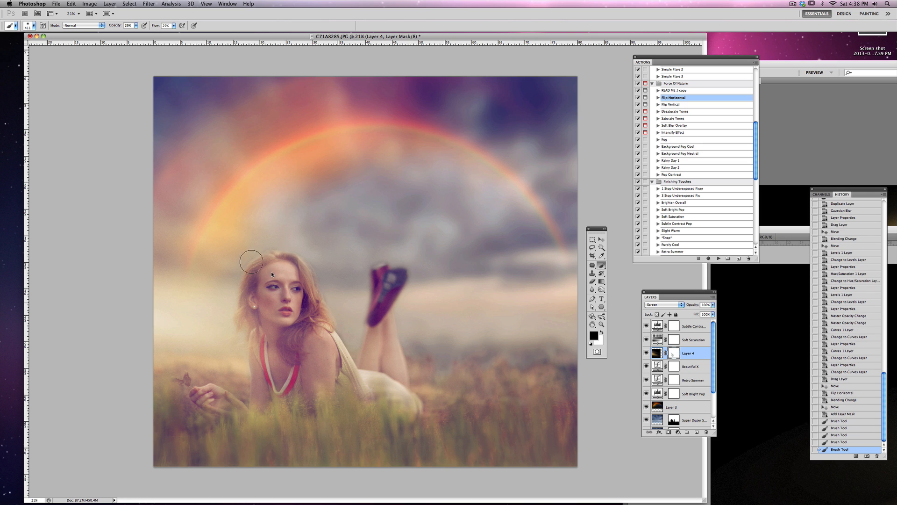
click(251, 262)
click(346, 378)
click(347, 378)
mouse_move(276, 333)
mouse_down()
mouse_move(349, 402)
mouse_move(248, 338)
mouse_up()
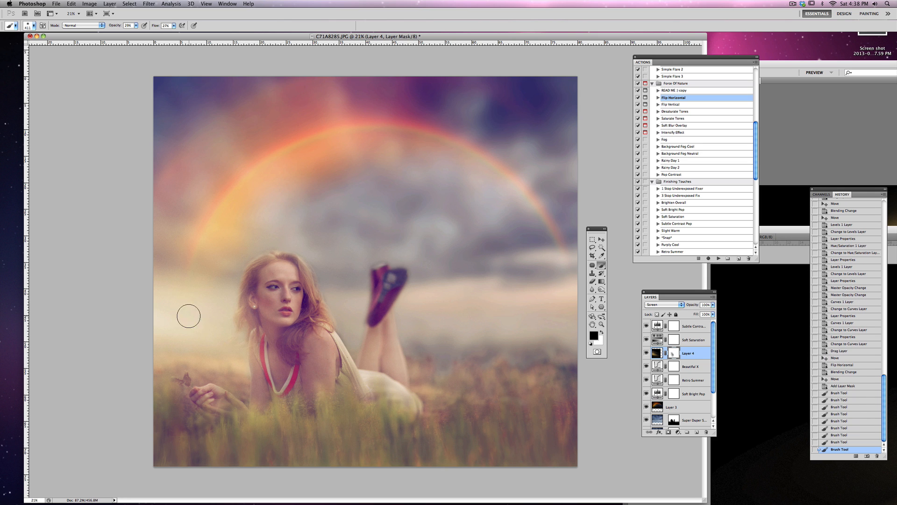
click(365, 403)
click(249, 383)
drag(250, 382, 333, 419)
mouse_move(189, 361)
mouse_down()
mouse_move(308, 414)
mouse_move(296, 413)
mouse_up()
mouse_move(263, 323)
mouse_down()
mouse_move(355, 364)
mouse_move(256, 270)
mouse_move(331, 295)
mouse_up()
mouse_move(216, 247)
mouse_down()
mouse_move(336, 300)
mouse_move(225, 267)
mouse_move(255, 211)
mouse_move(433, 219)
mouse_up()
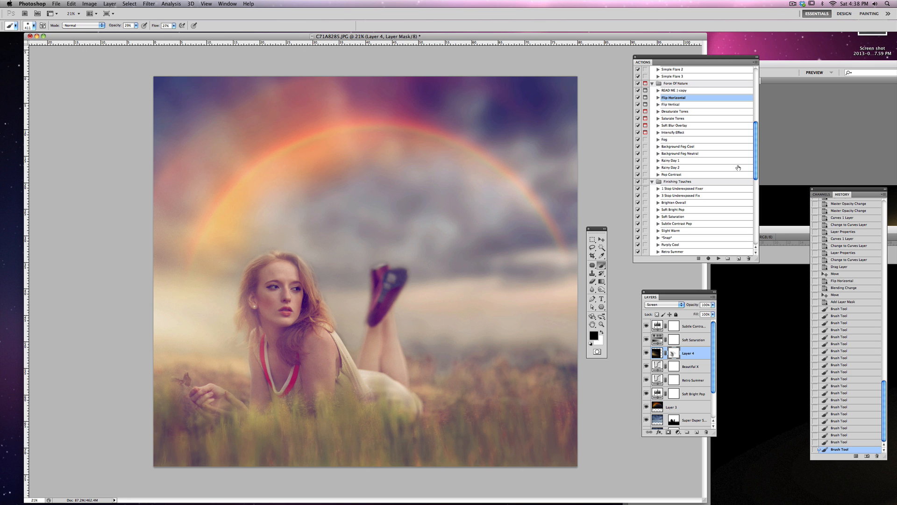
Step: Run the Force Of Nature Pop Contrast action above the dusty rays layer and lower the resulting layer's opacity to about 16%
click(699, 175)
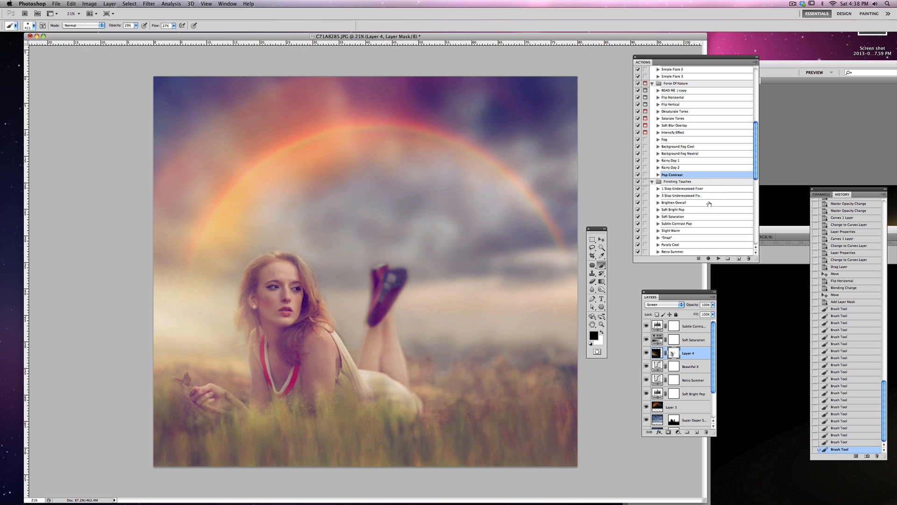
click(718, 259)
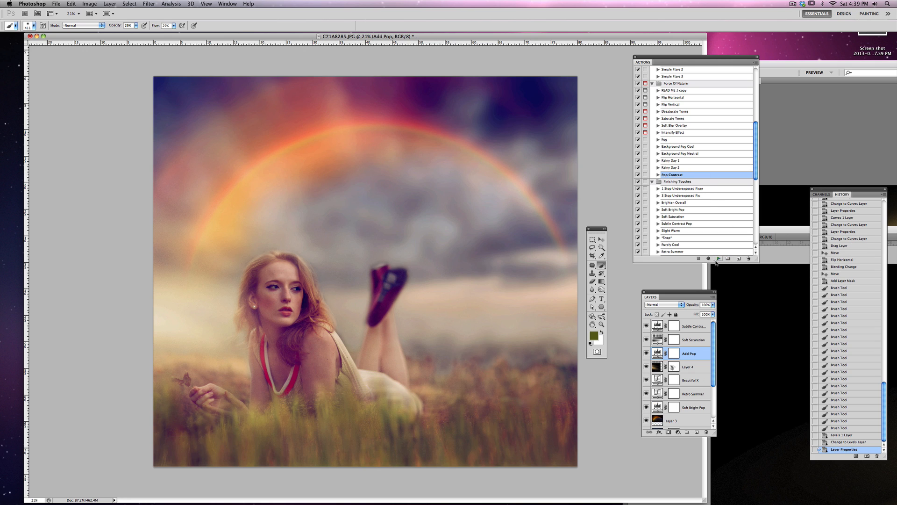
click(713, 305)
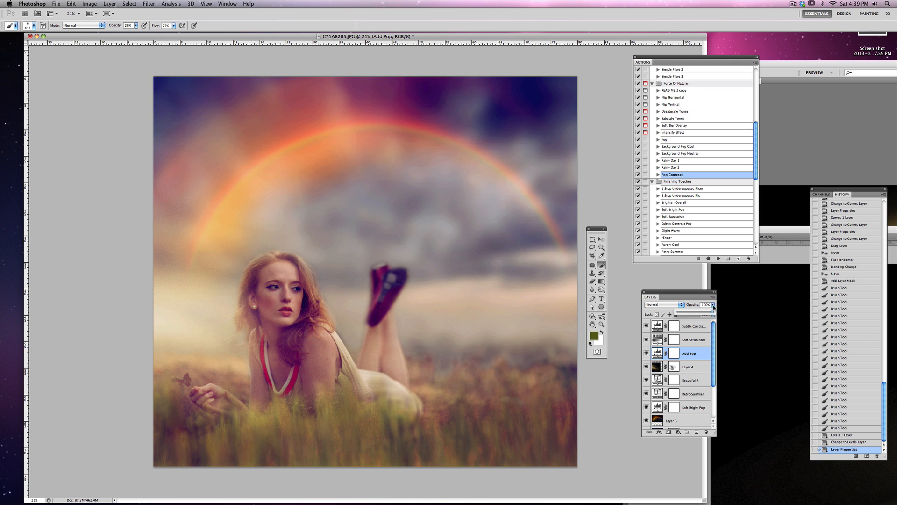
click(688, 312)
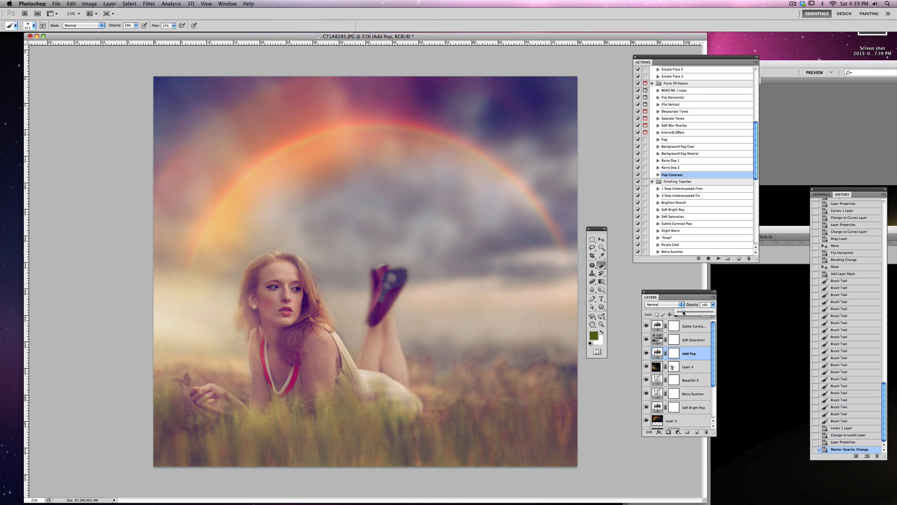